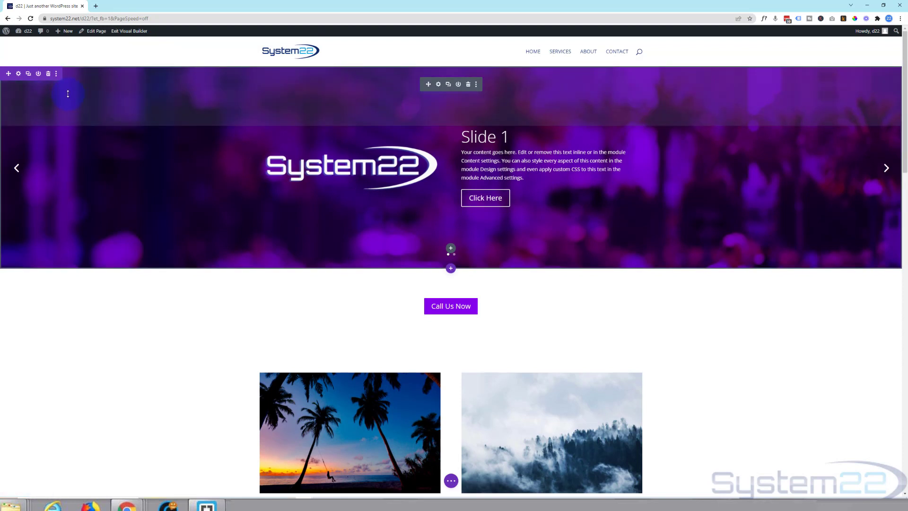
- Delete the old purple System22 hero slider section from the homepage
click(49, 74)
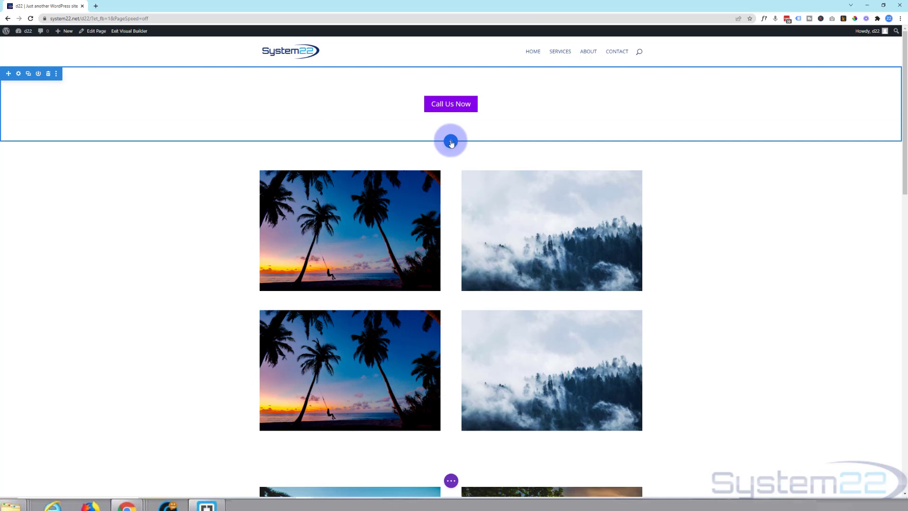
- Add a new fullwidth section below the Call Us Now section
click(451, 142)
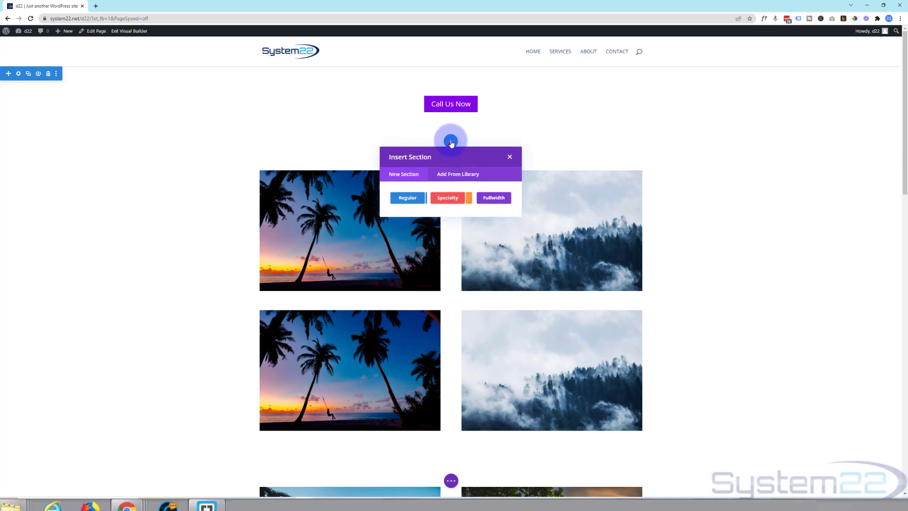
click(498, 201)
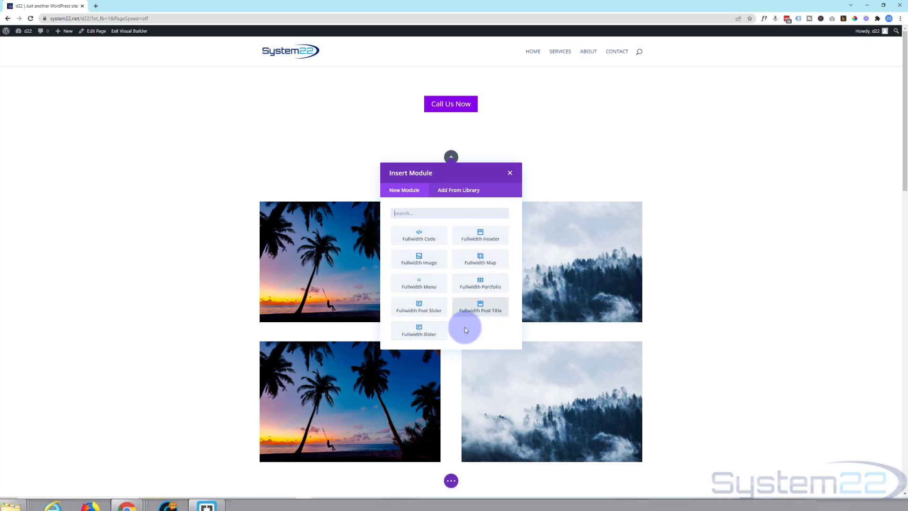
- Insert a Fullwidth Slider module and use Layers to move its section above Call Us Now
click(413, 333)
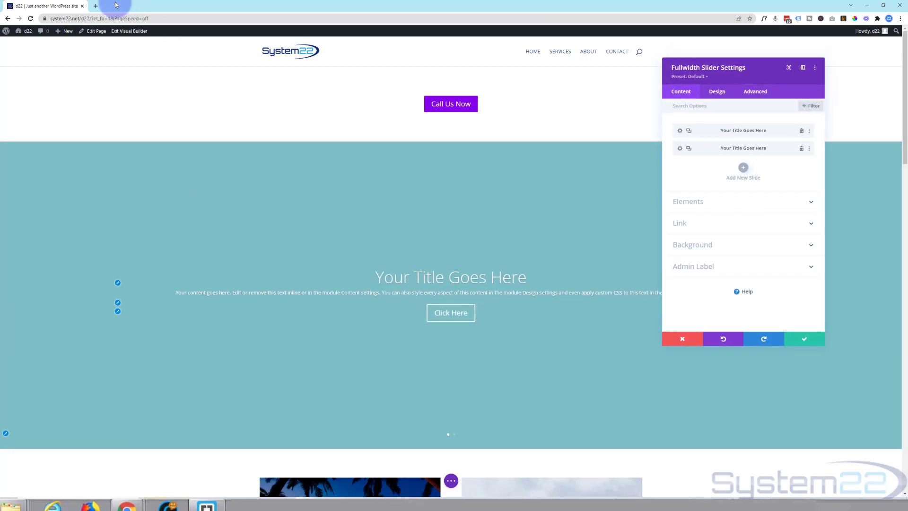
click(806, 340)
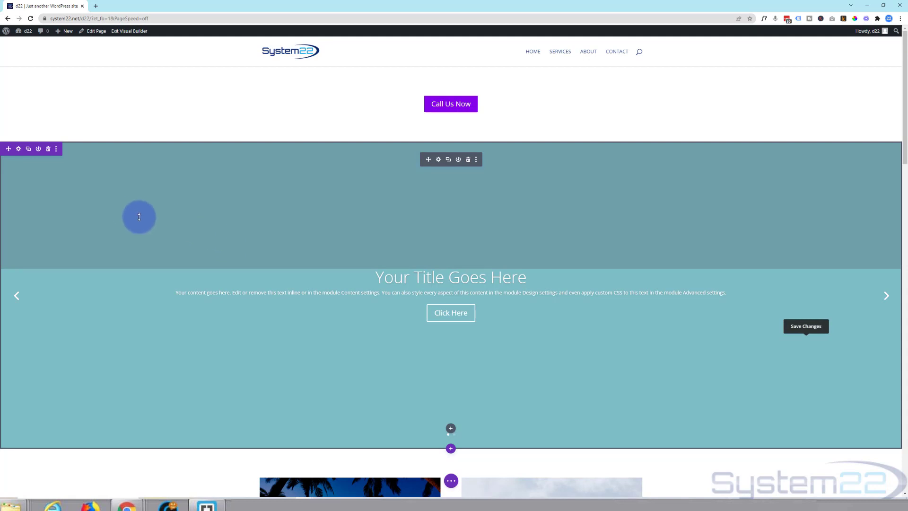
click(451, 481)
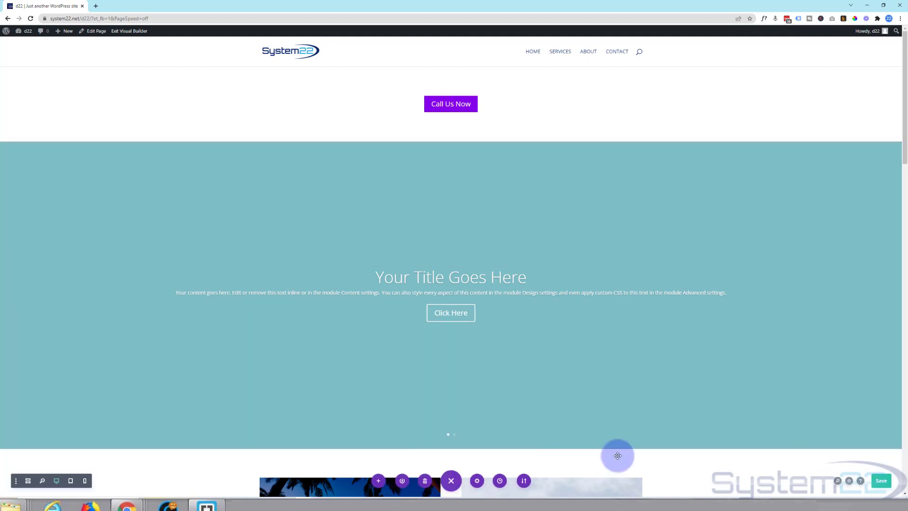
click(849, 481)
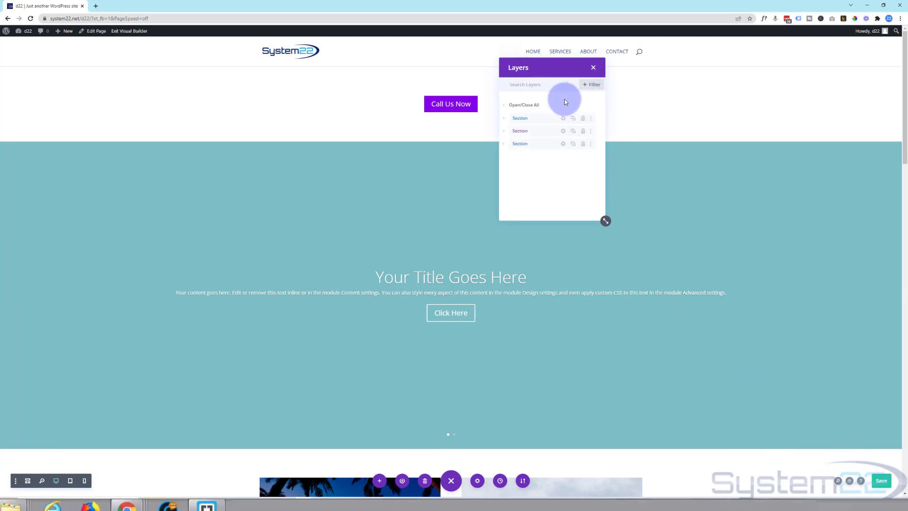
drag(537, 131, 539, 111)
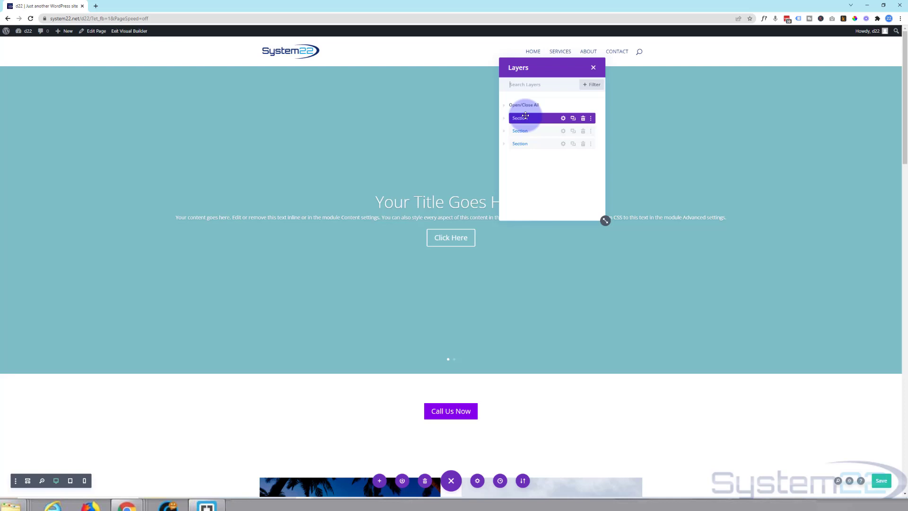
mouse_move(219, 317)
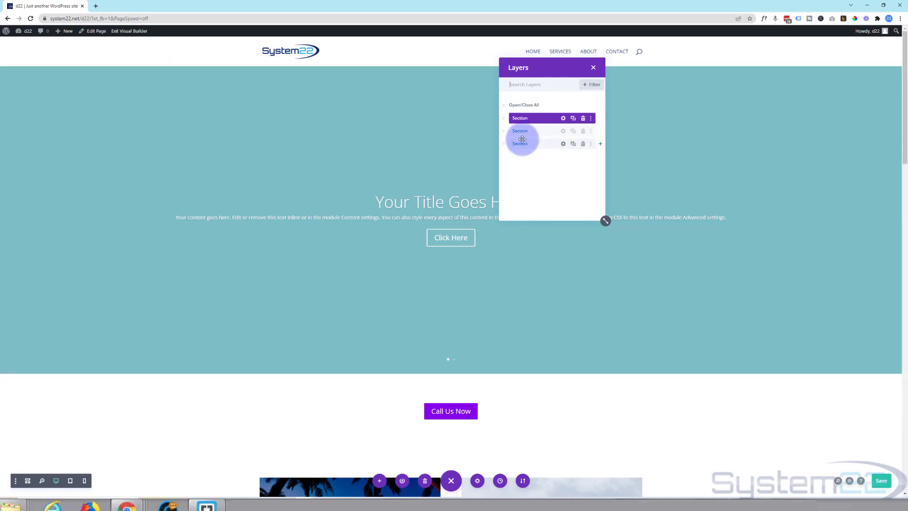
click(594, 69)
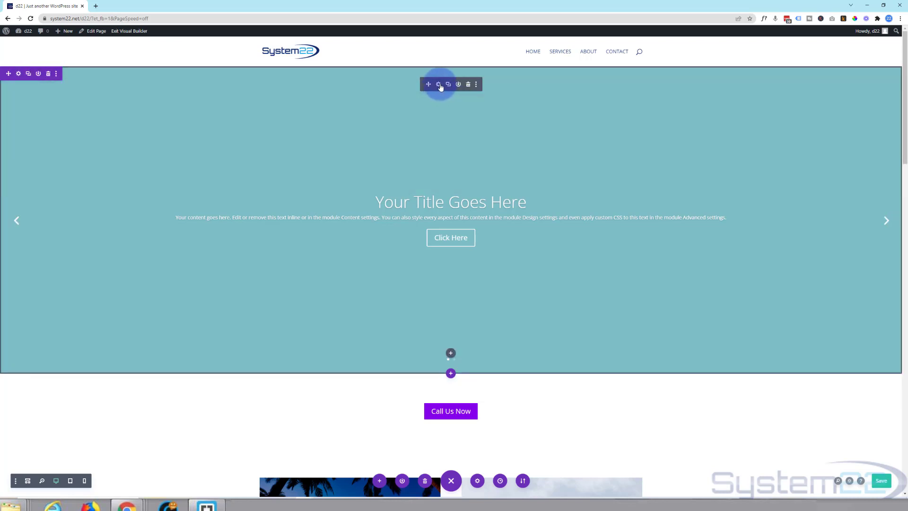
- Delete the slider's second slide and keep its link target In The Same Window
click(439, 84)
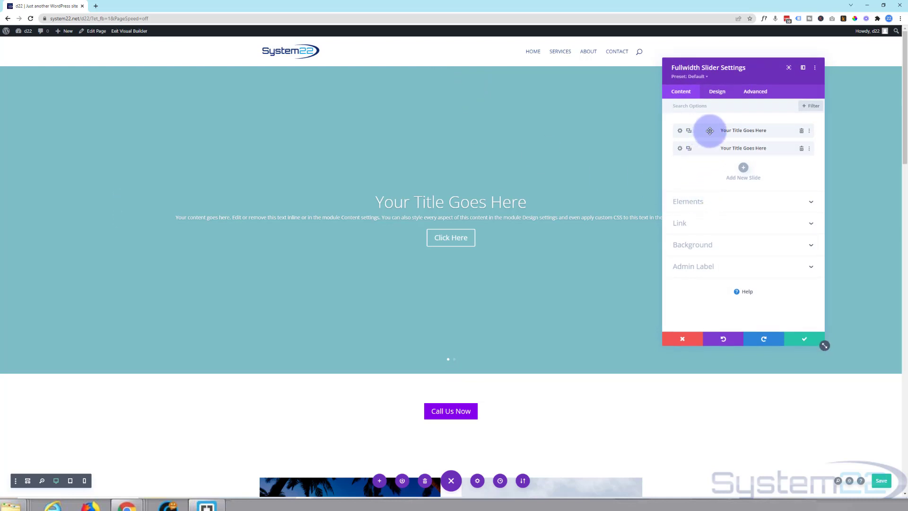
click(801, 149)
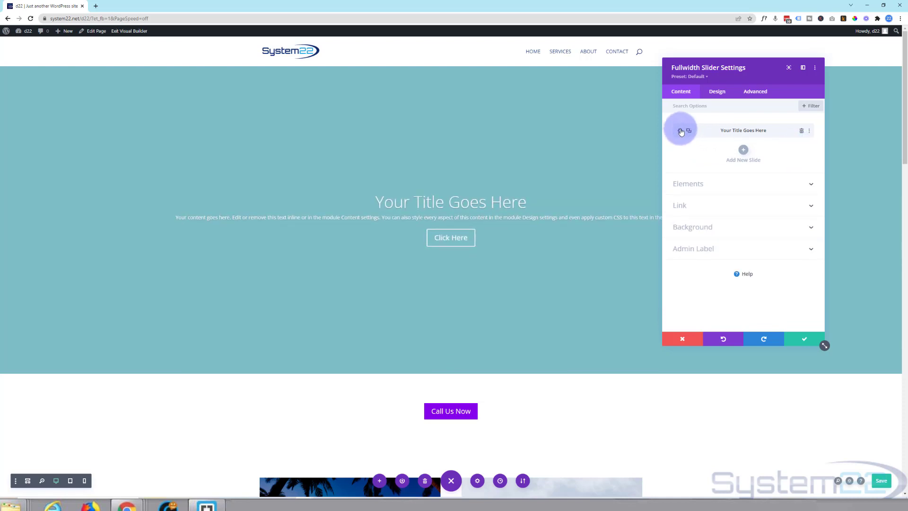
click(726, 189)
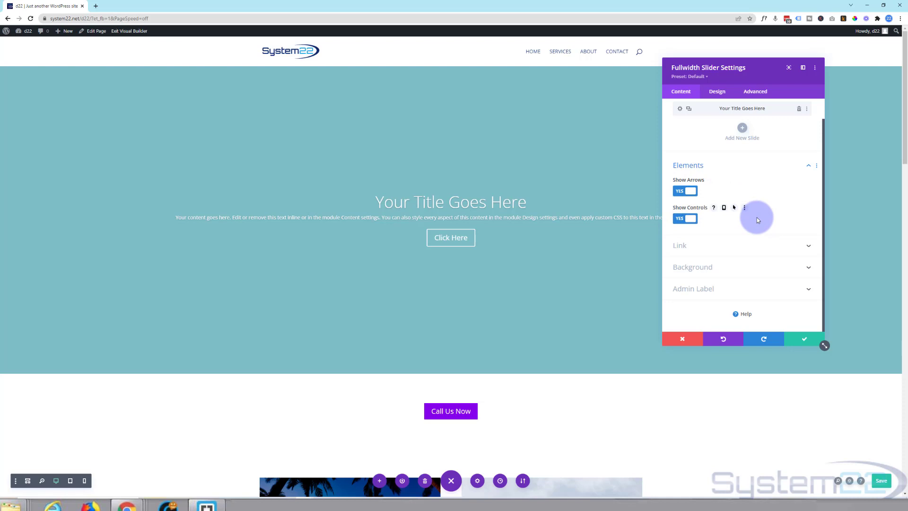
click(727, 250)
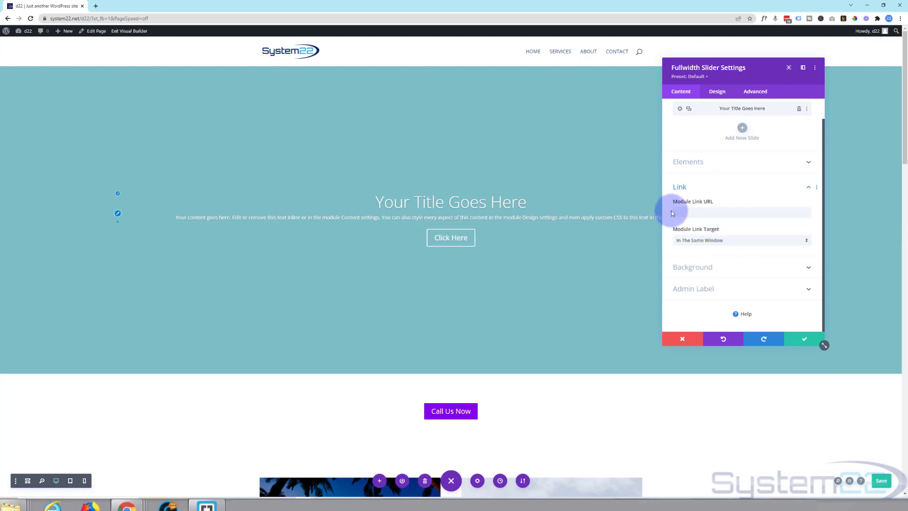
click(719, 214)
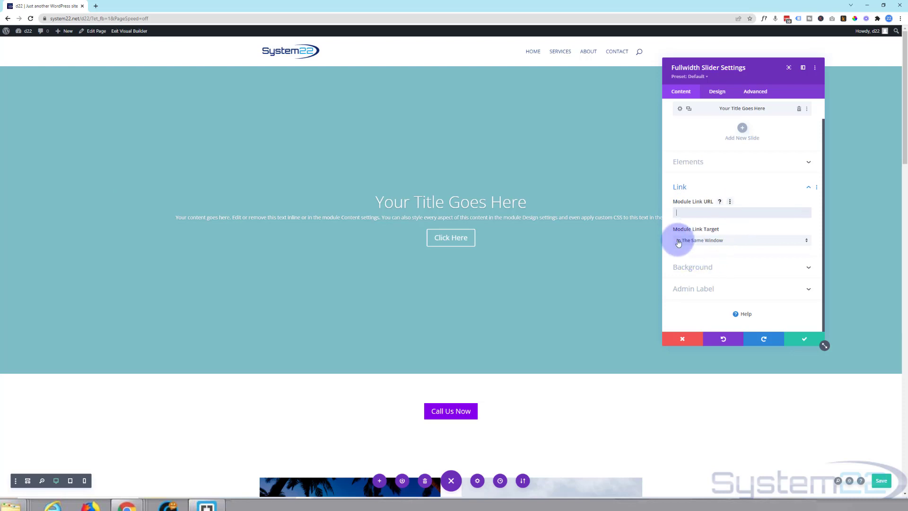
click(731, 244)
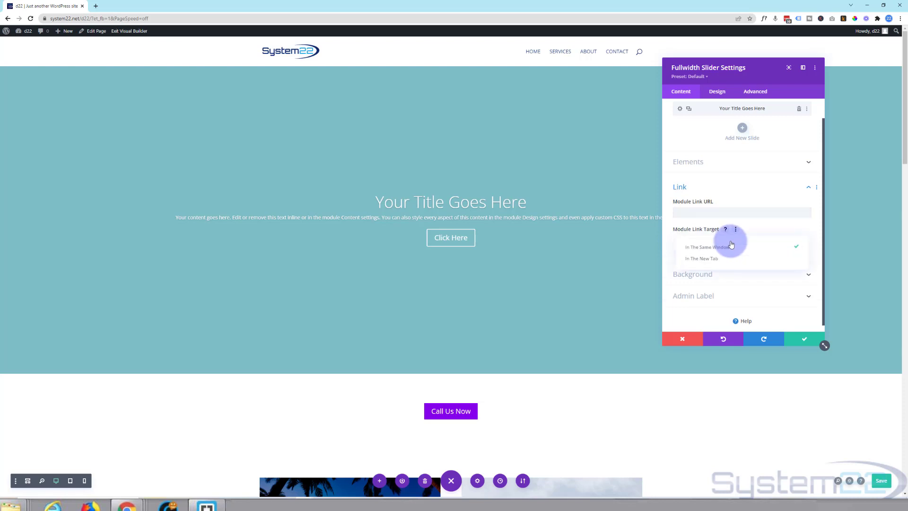
click(670, 229)
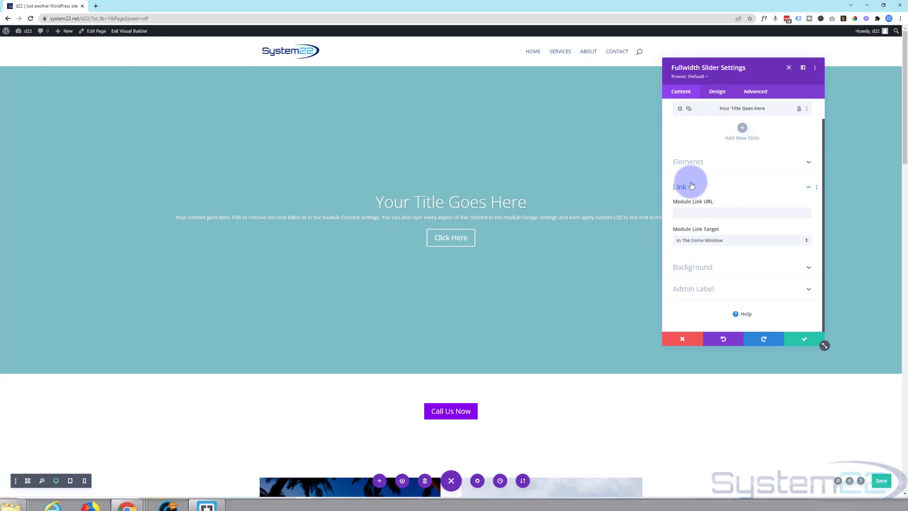
scroll(705, 206, up, 1)
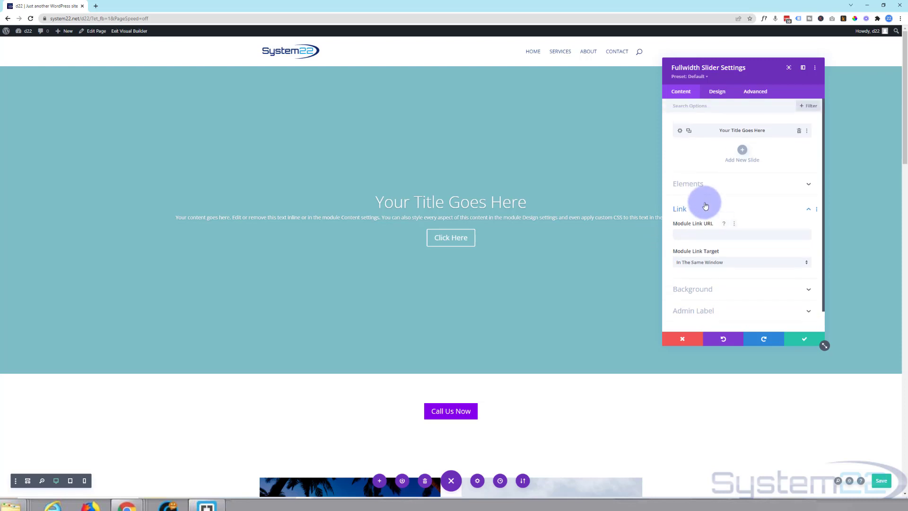
- Open the remaining slide's settings and rename its title to 'Slide 1'
click(681, 132)
click(697, 127)
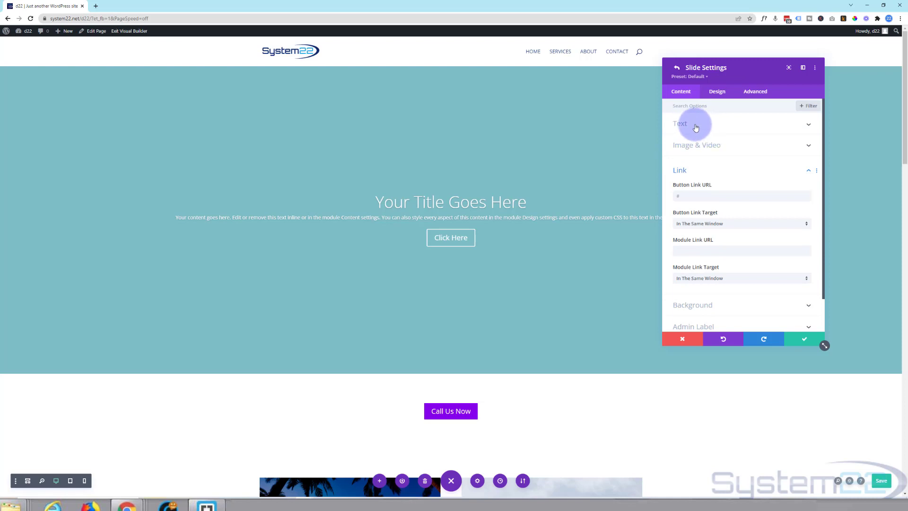
drag(723, 148, 686, 146)
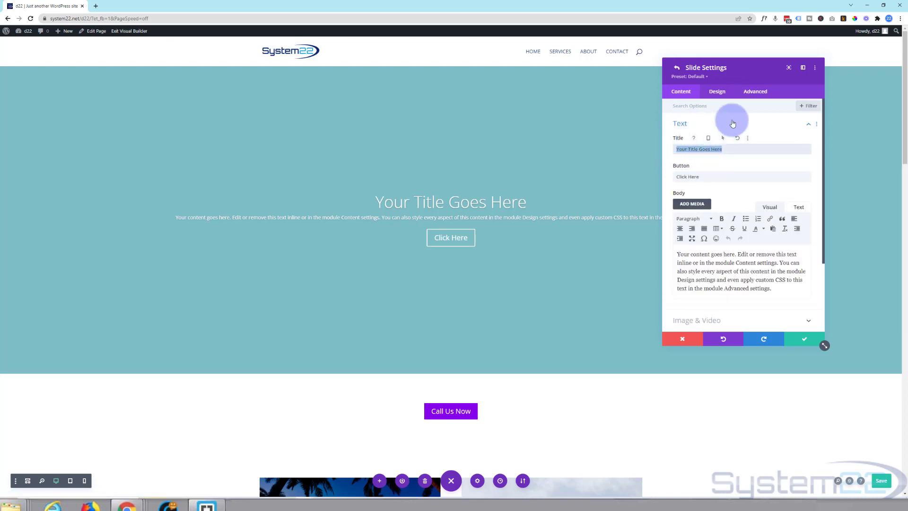
text(Slide 1)
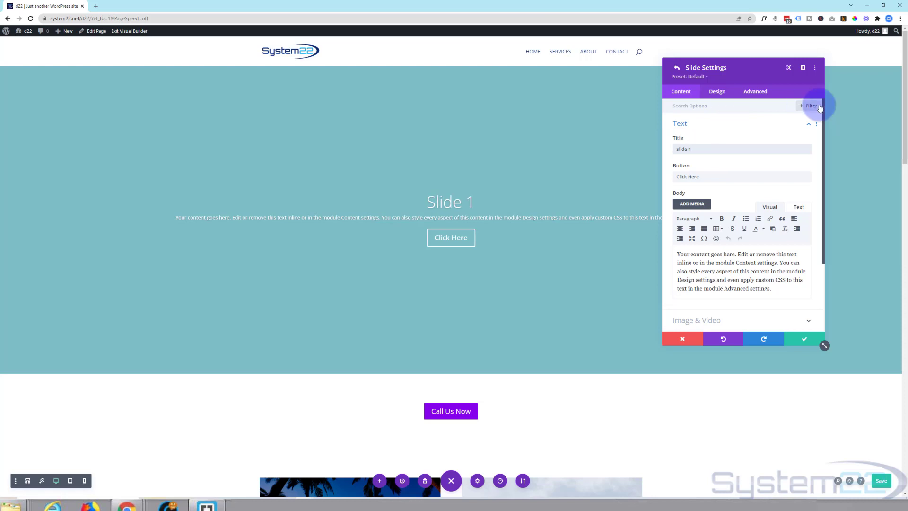
- Select the button label and inspect the body text's Paragraph format choices
drag(696, 177, 652, 173)
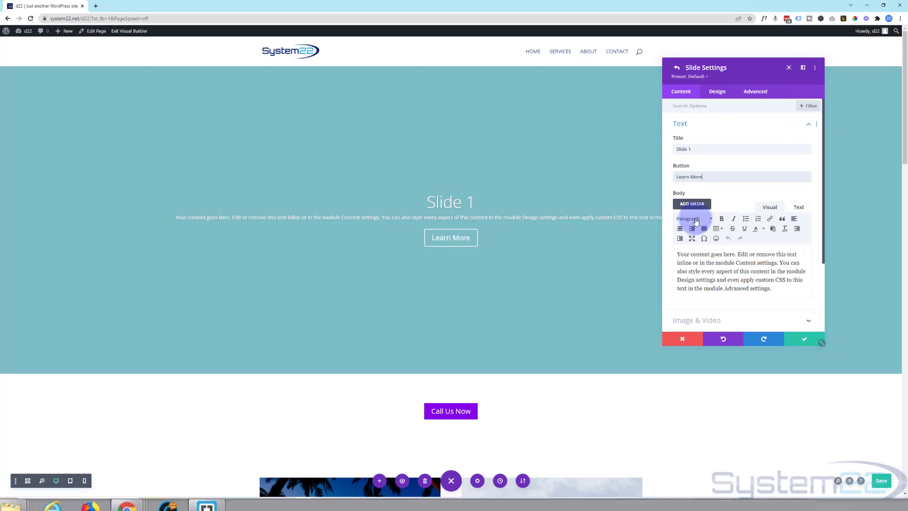
scroll(681, 222, down, 2)
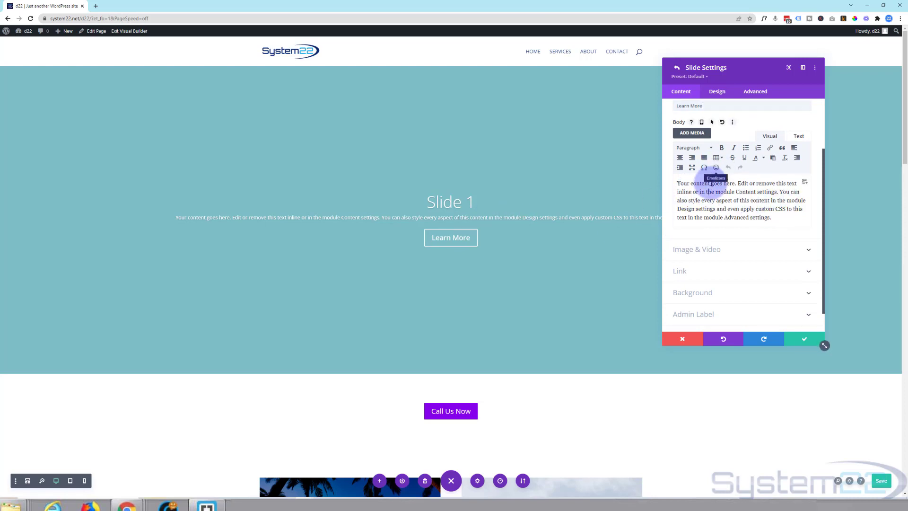
scroll(692, 196, up, 1)
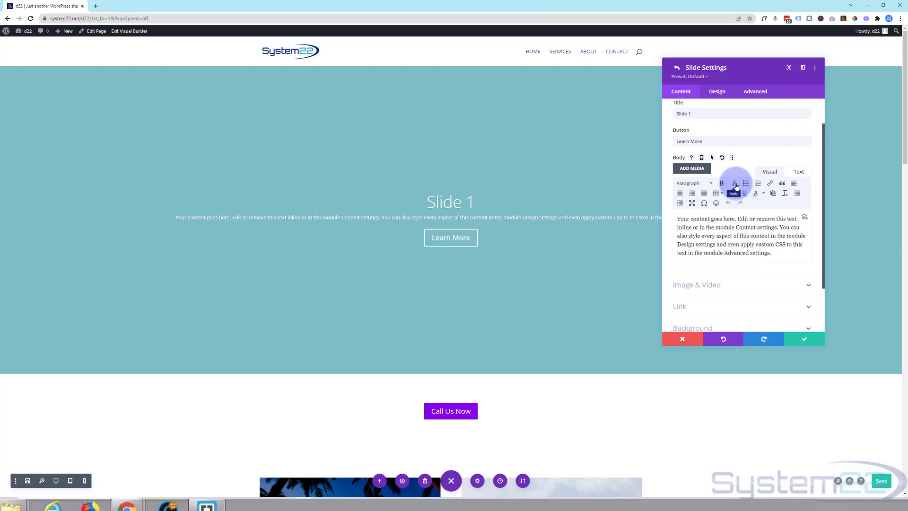
click(695, 184)
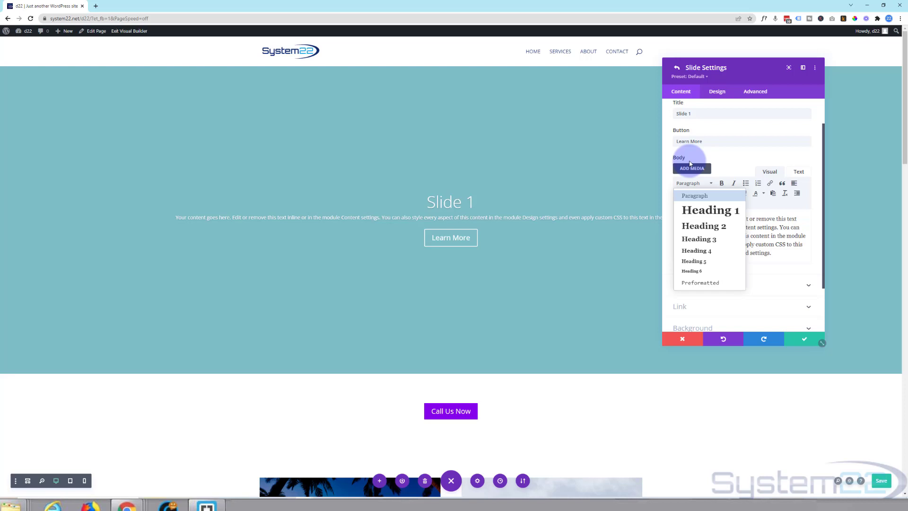
click(731, 170)
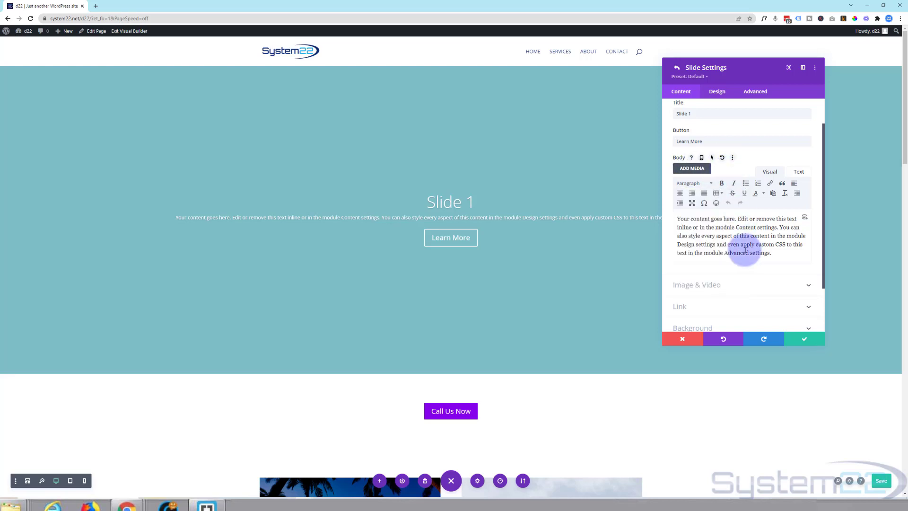
scroll(768, 228, down, 2)
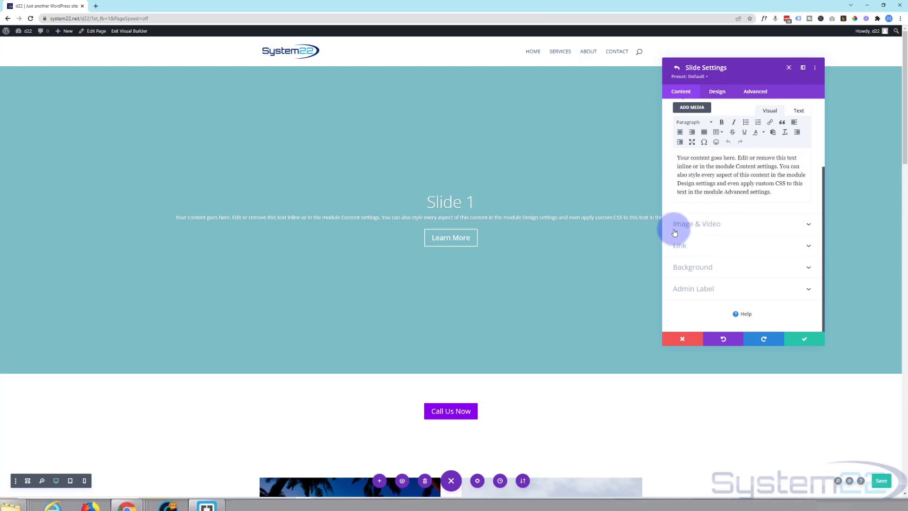
- Set the white System22 logo from the Media Library as Slide 1's image
click(741, 227)
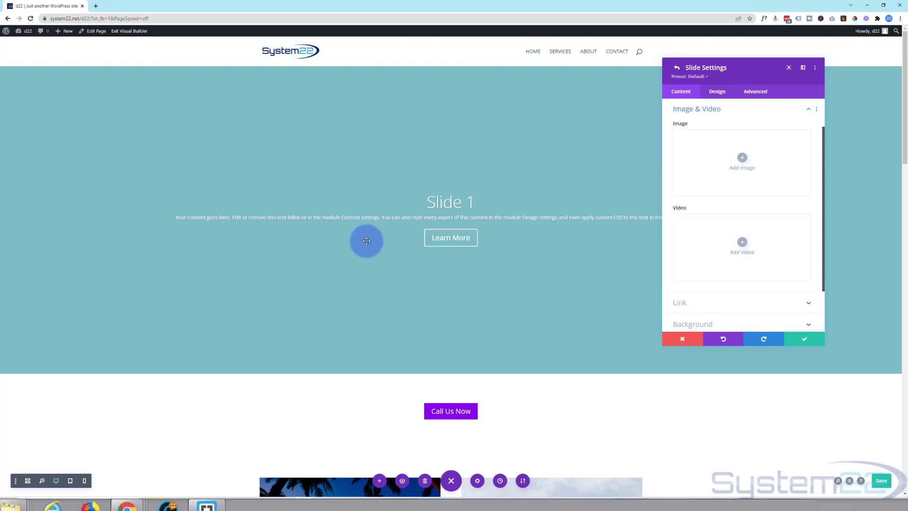
click(743, 158)
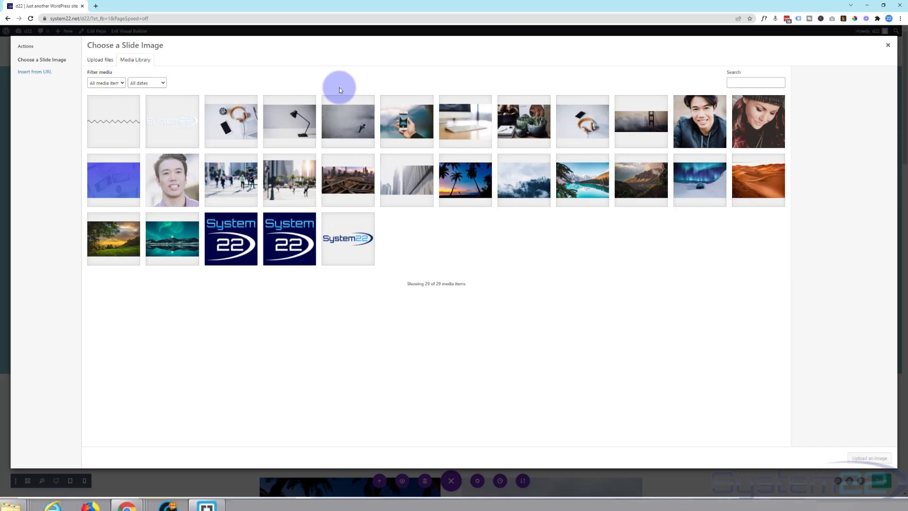
click(182, 124)
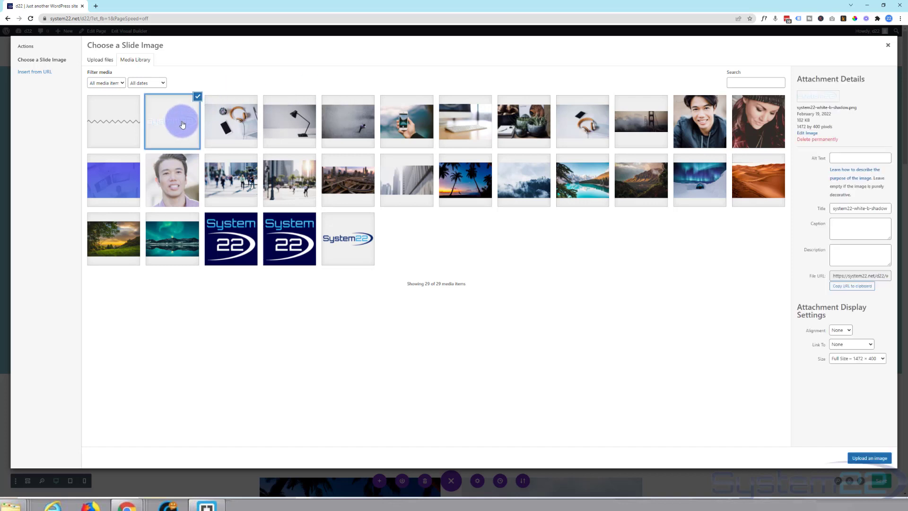
click(869, 459)
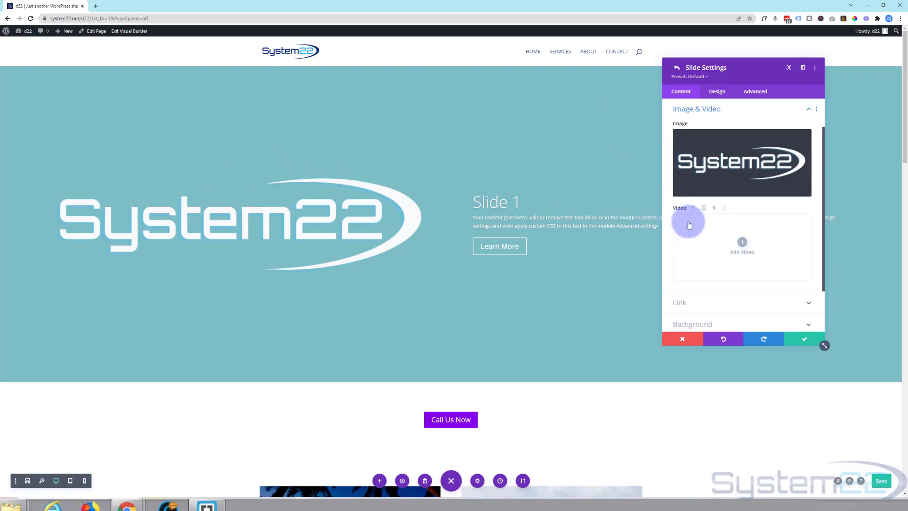
scroll(715, 220, down, 1)
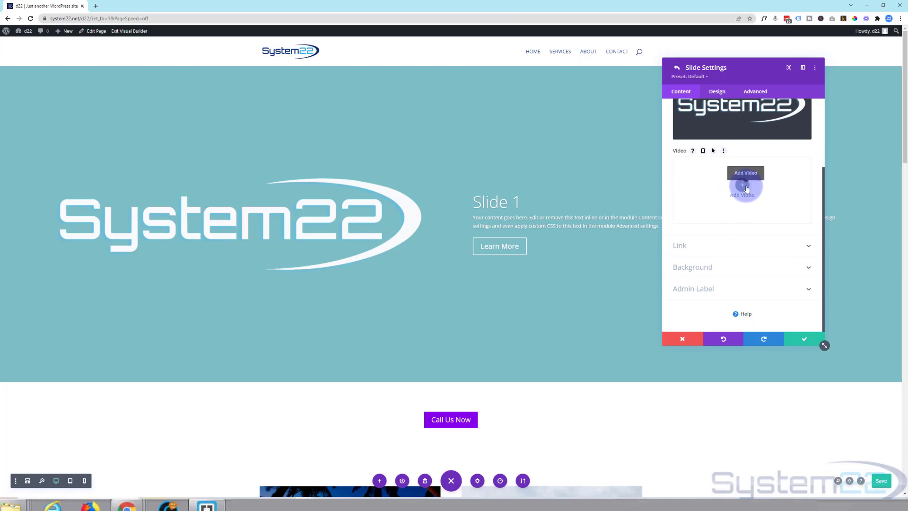
- Show Slide 1's link settings, with button link URL '#' opening in the same window
click(713, 246)
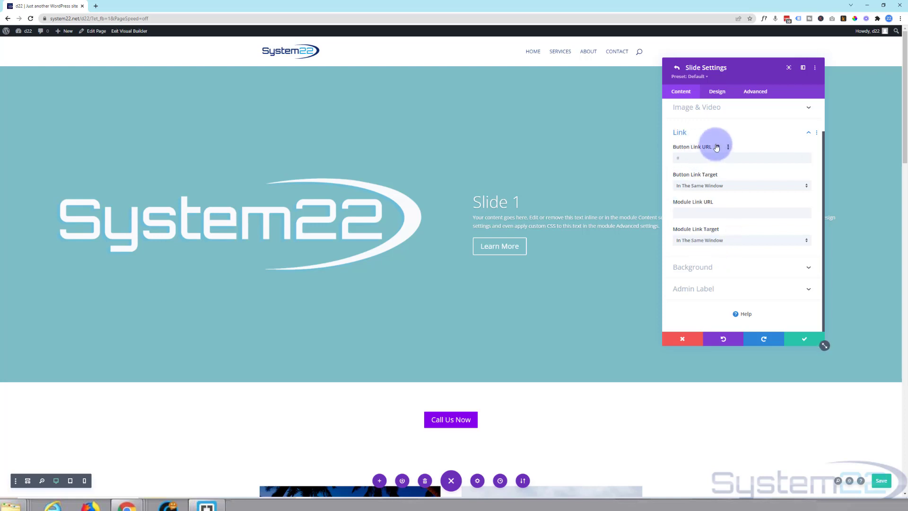
click(693, 158)
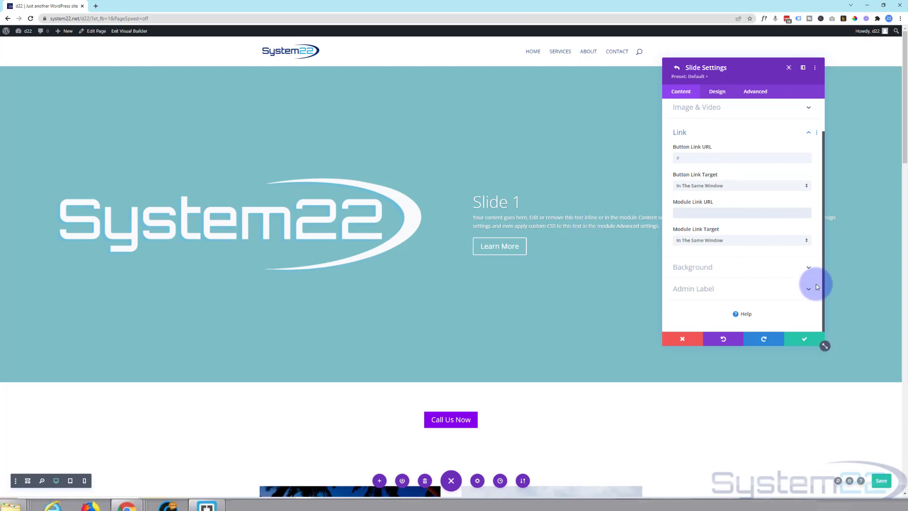
- Give Slide 1 a purple background colour with the city-street photo as background image
click(737, 268)
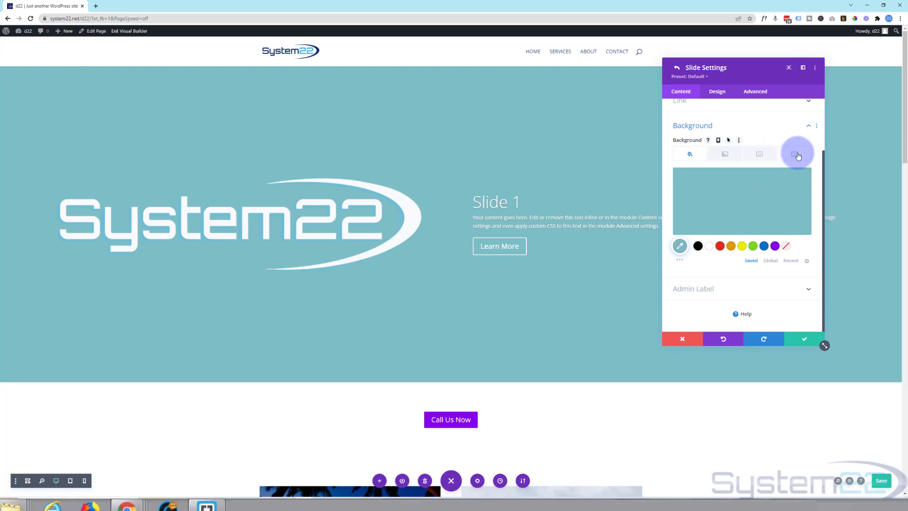
click(775, 247)
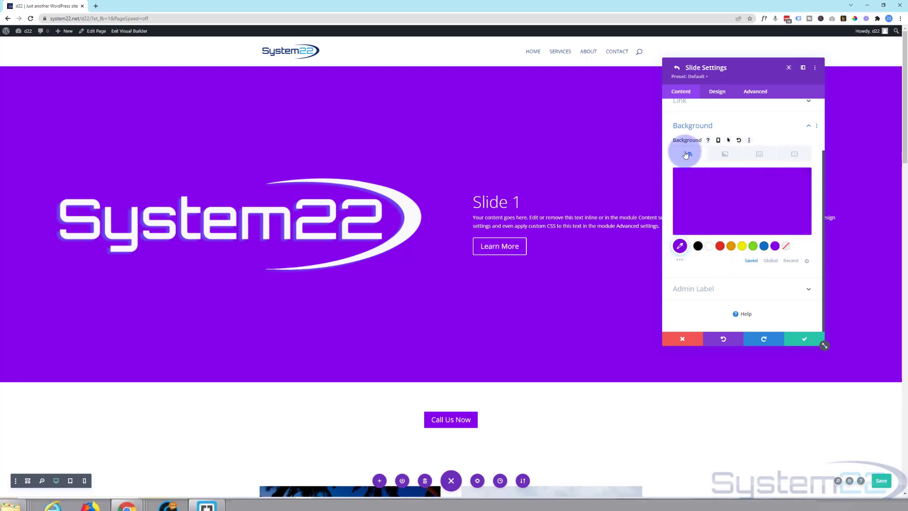
click(762, 155)
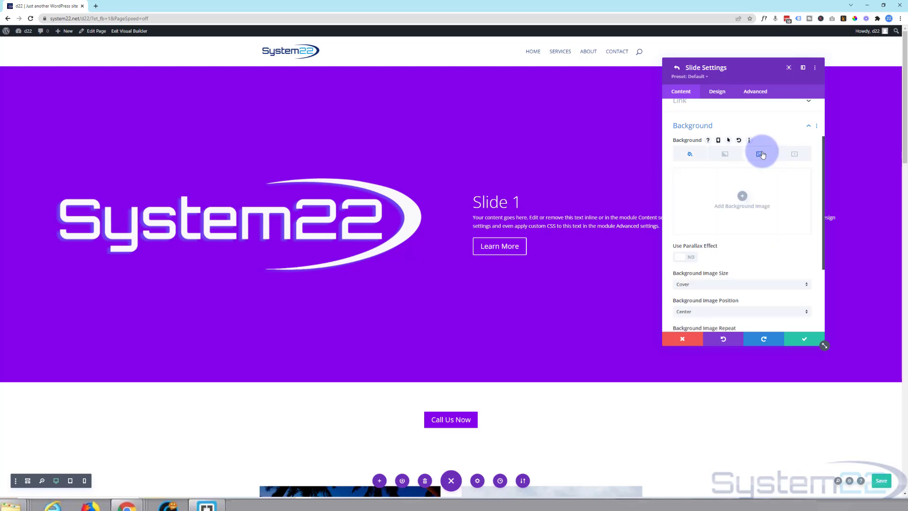
click(746, 197)
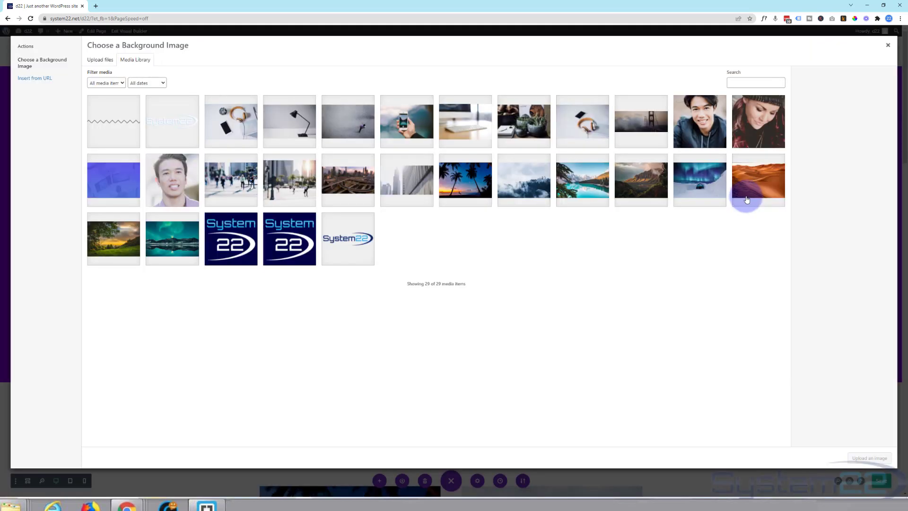
click(294, 182)
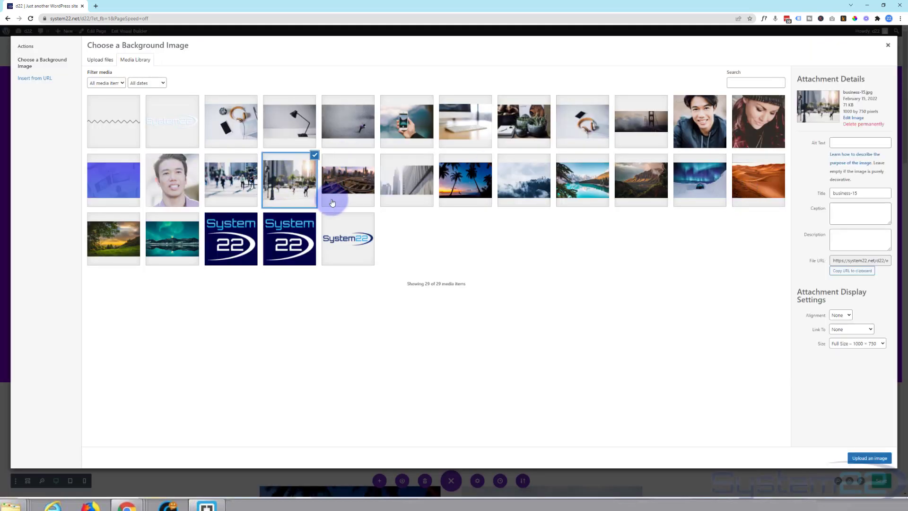
click(856, 459)
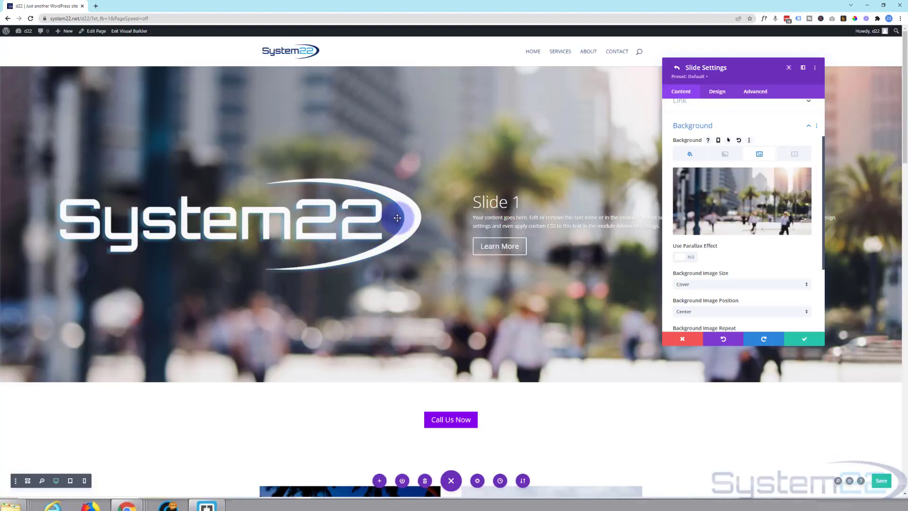
- Try CSS parallax on the background image, then turn parallax back off
scroll(743, 179, down, 2)
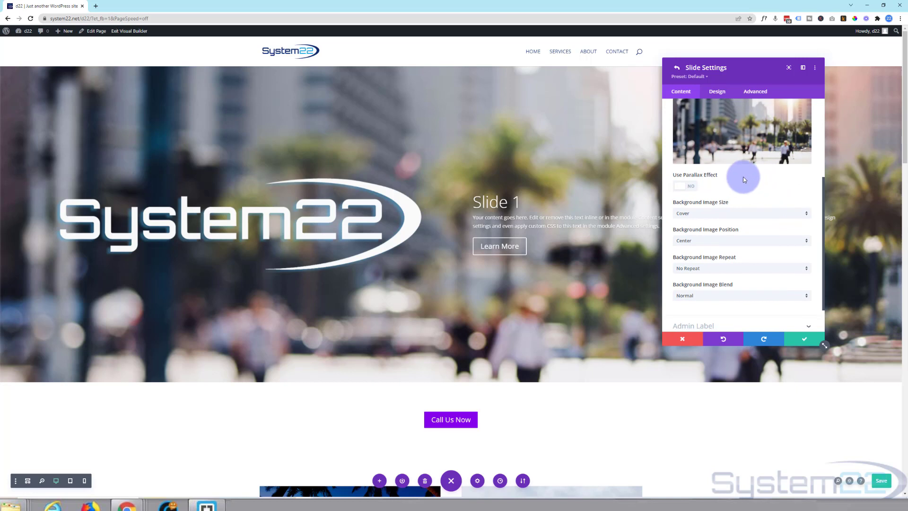
click(693, 187)
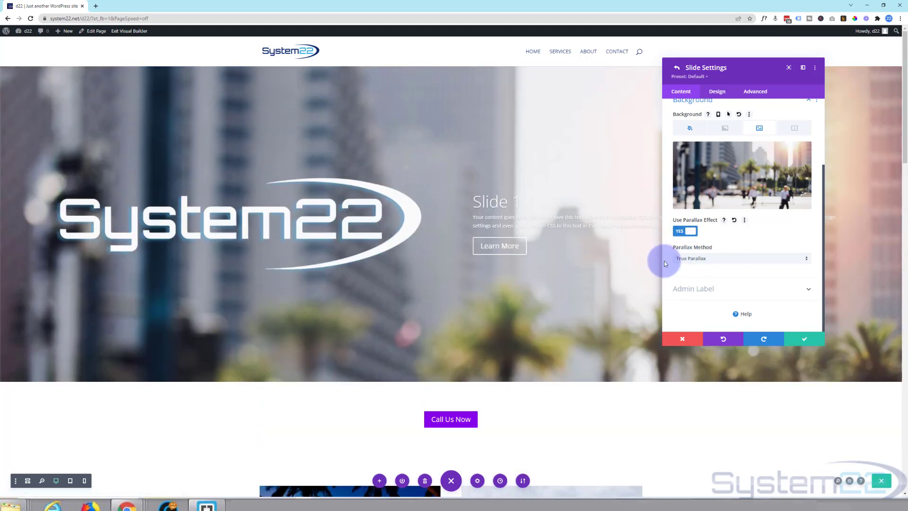
click(724, 259)
click(695, 277)
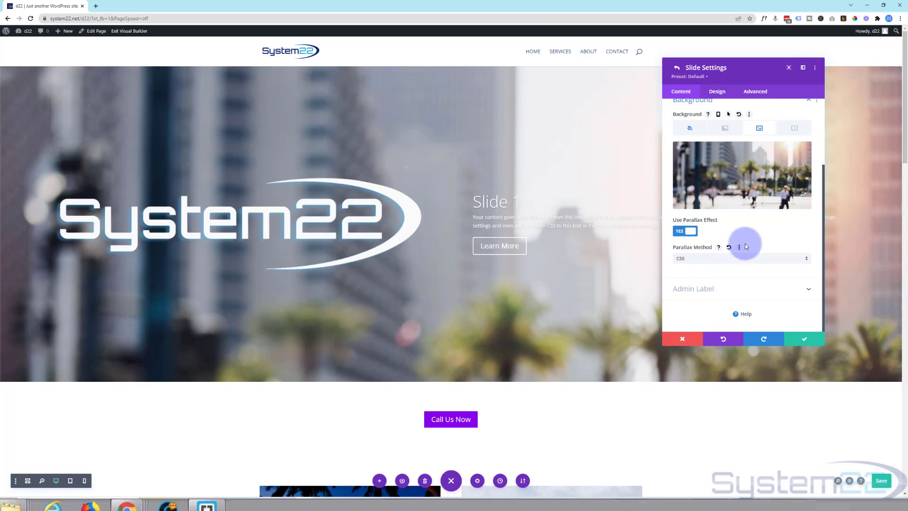
click(683, 232)
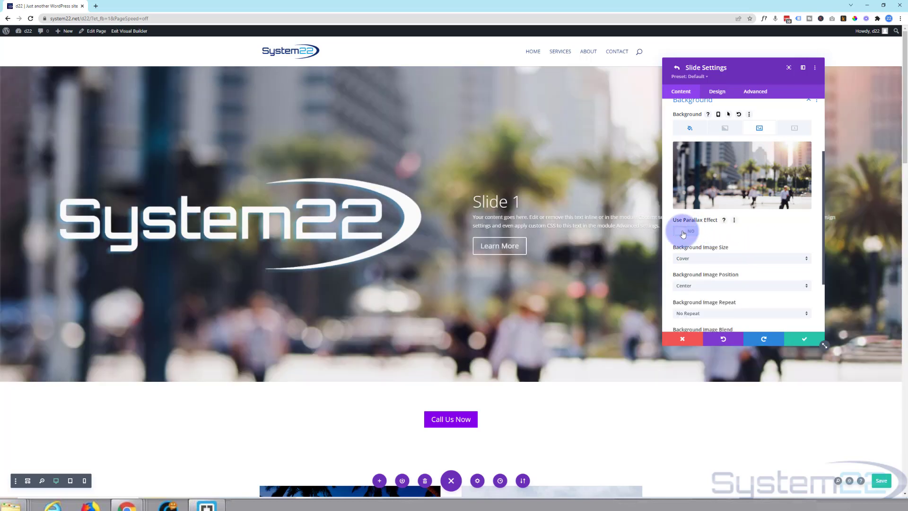
- Compare Luminosity and Exclusion, then set Background Image Blend to Multiply
scroll(734, 231, down, 1)
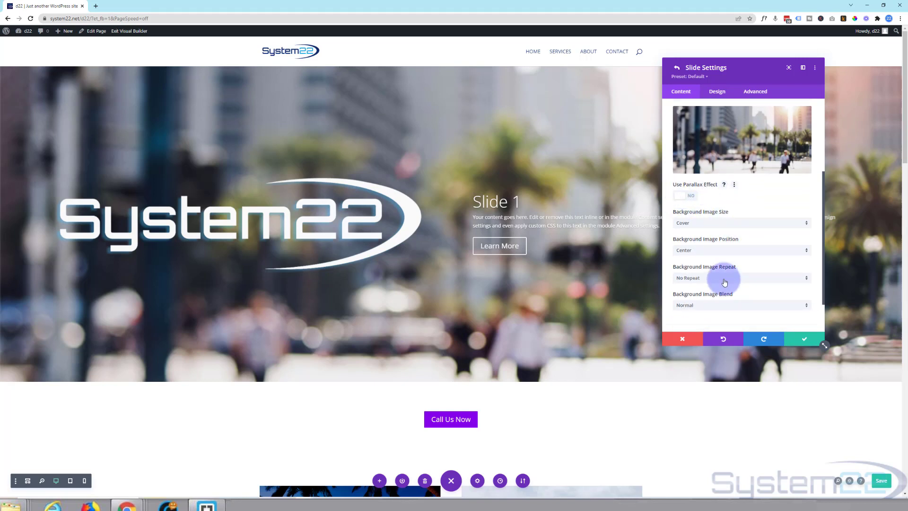
scroll(754, 260, down, 1)
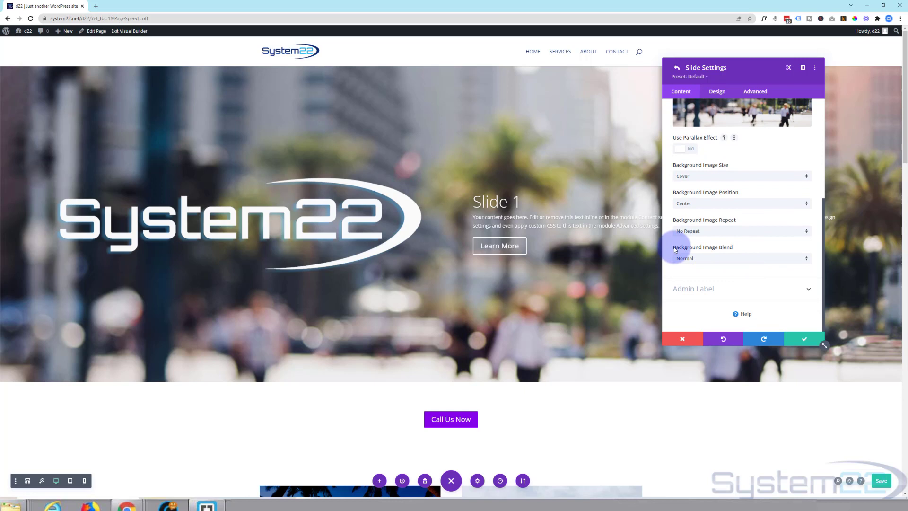
click(740, 259)
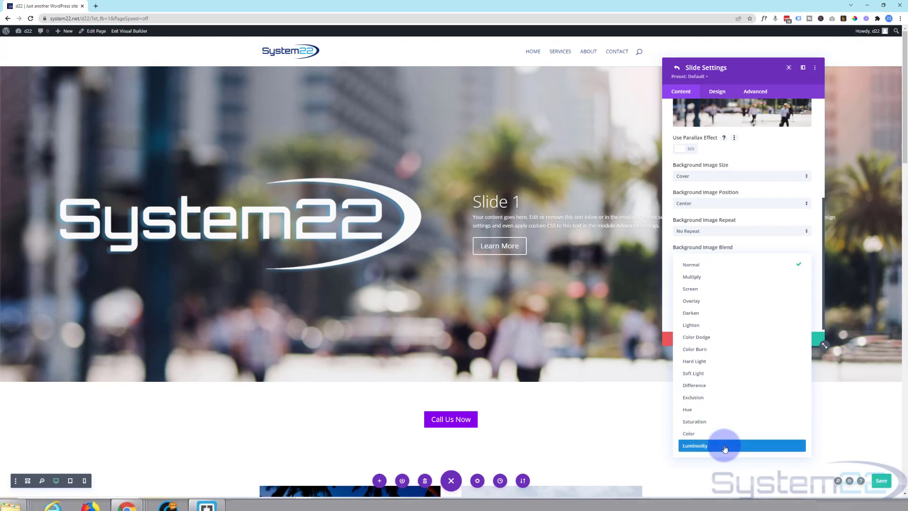
click(728, 445)
click(736, 260)
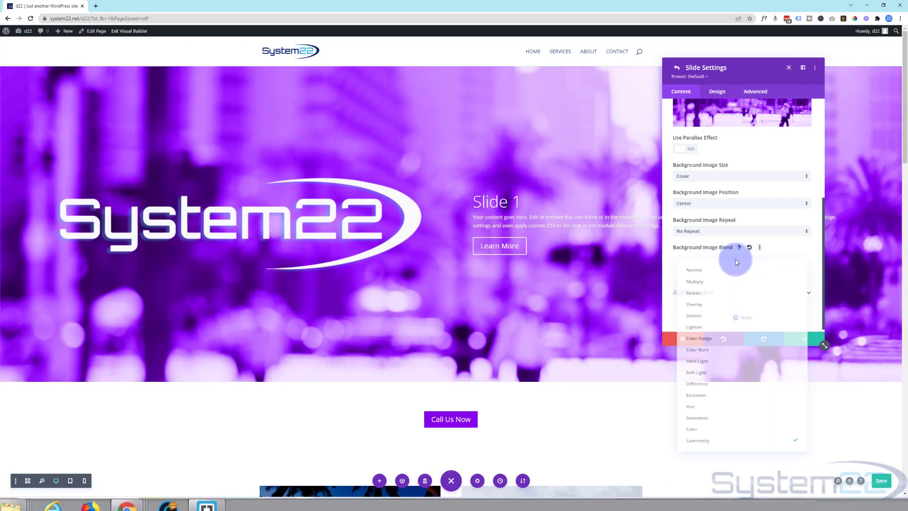
click(709, 398)
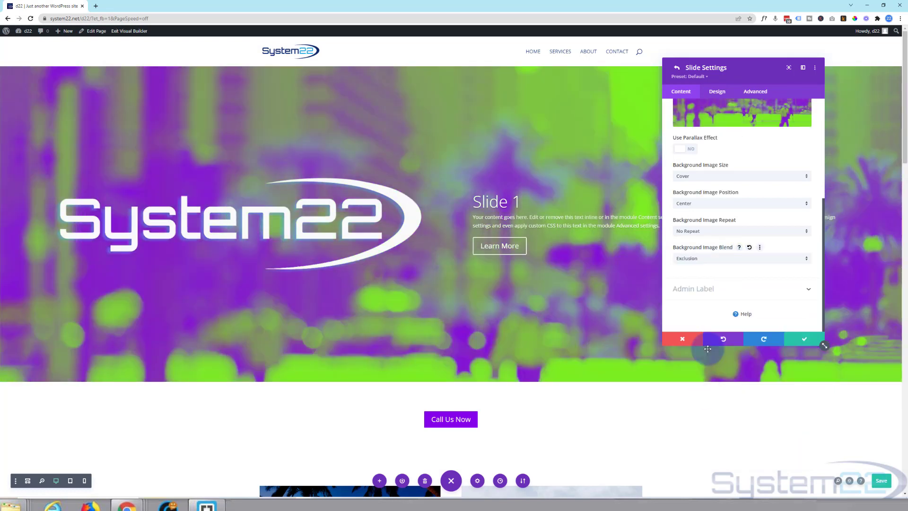
click(739, 259)
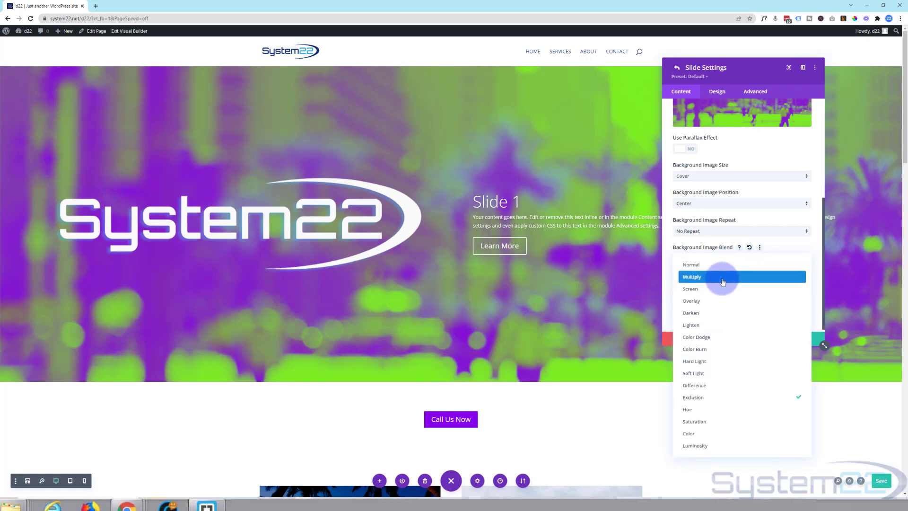
click(721, 278)
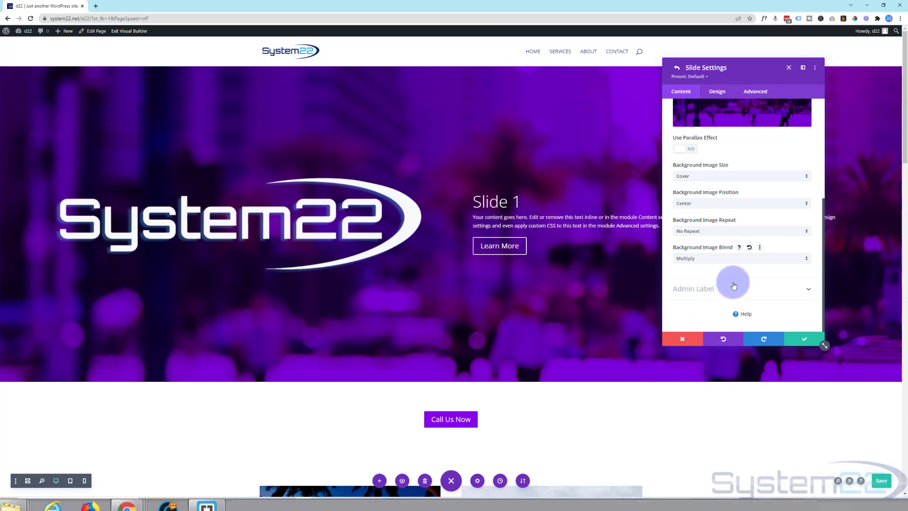
- Make the slider's navigation arrows white in the Design tab's Navigation settings
scroll(734, 284, up, 5)
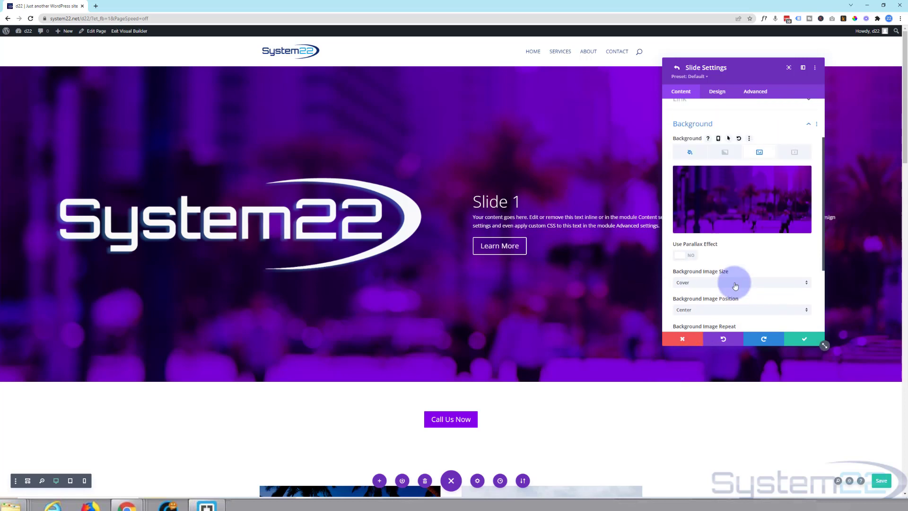
click(718, 95)
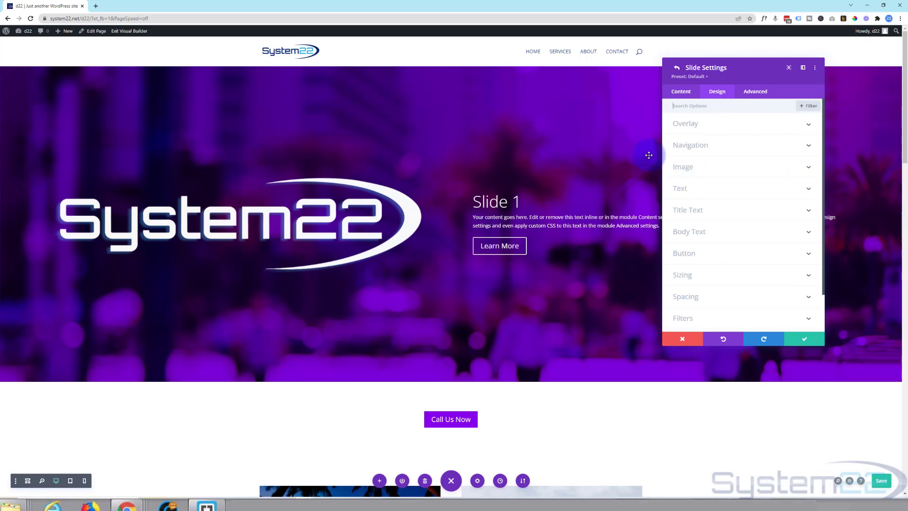
click(731, 147)
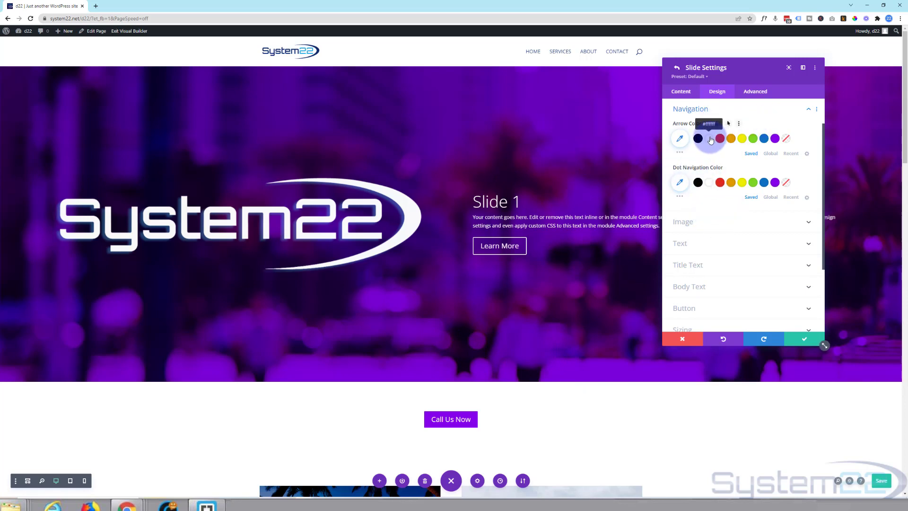
click(710, 147)
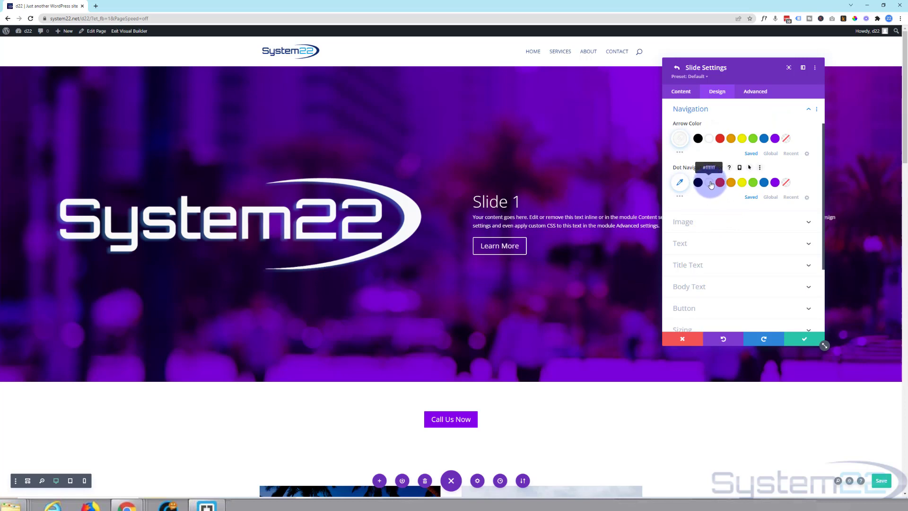
- Expand the Image and Text styling groups in the slide's design settings
scroll(741, 205, down, 1)
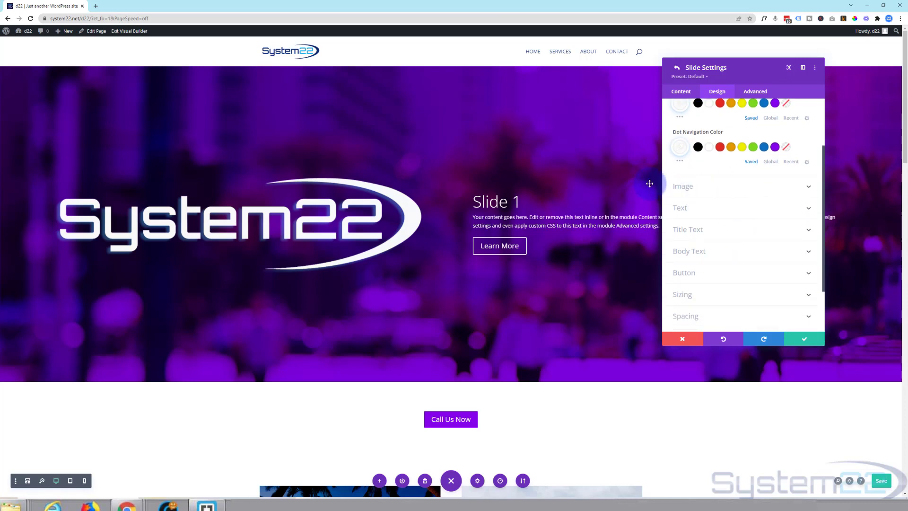
click(728, 188)
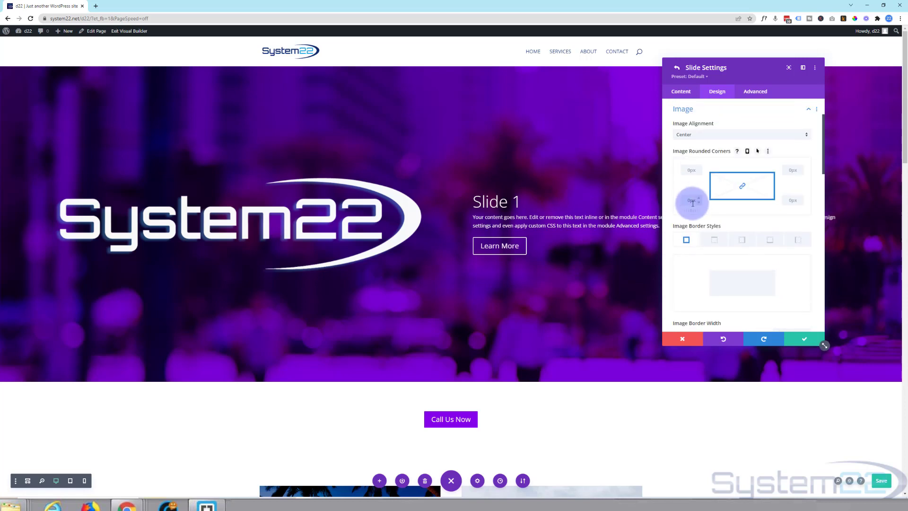
scroll(691, 213, down, 3)
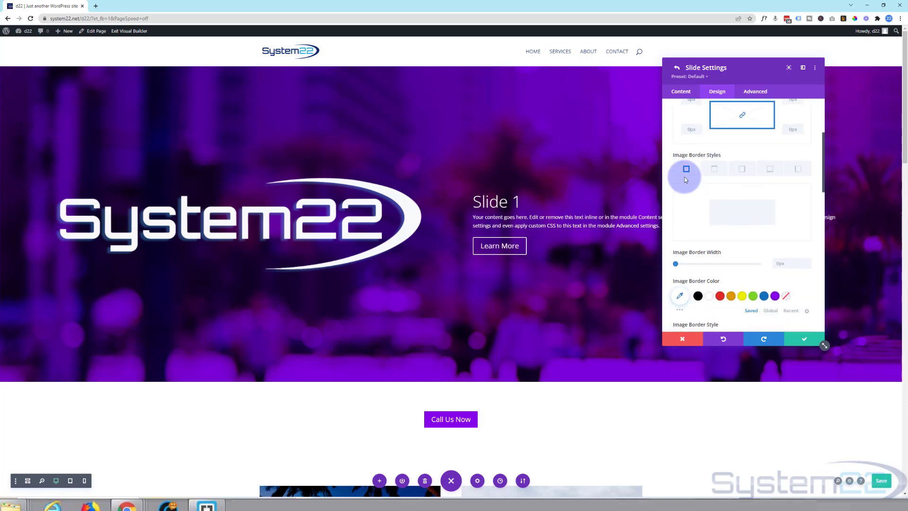
scroll(720, 195, down, 2)
scroll(723, 192, down, 2)
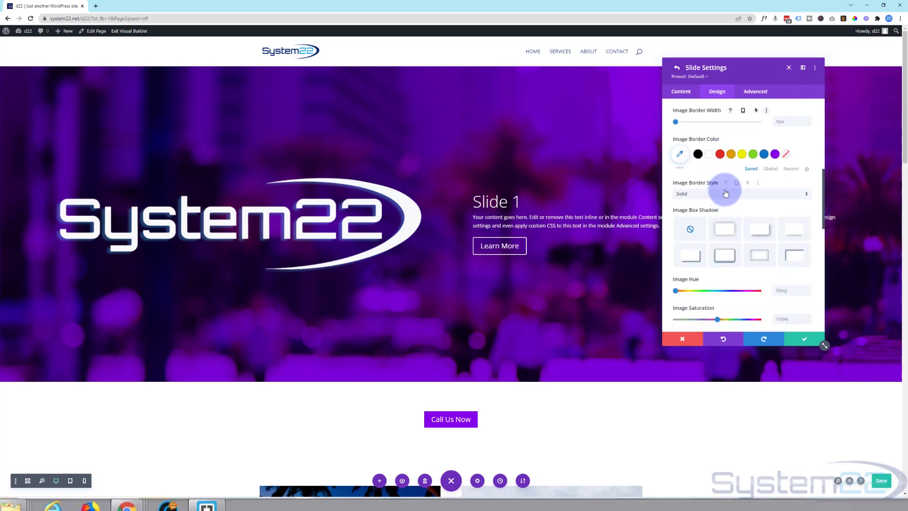
scroll(771, 234, down, 3)
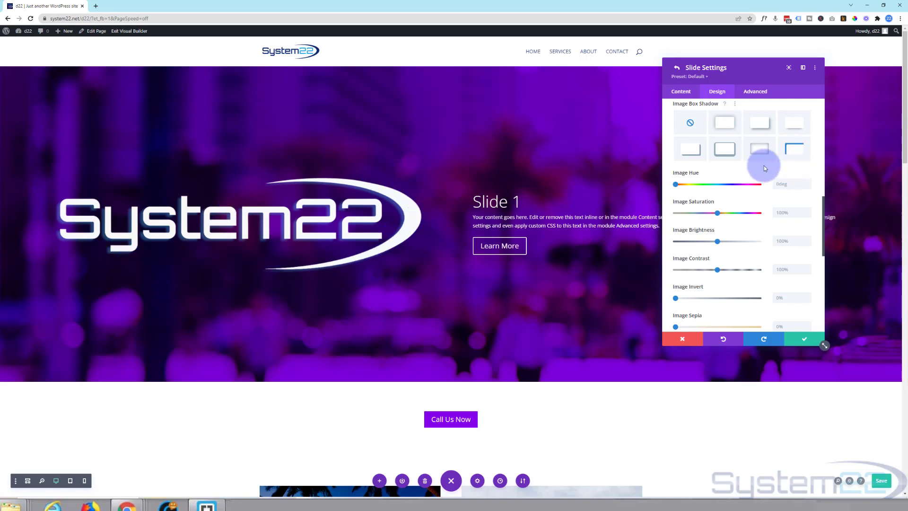
scroll(761, 166, down, 6)
scroll(757, 164, down, 2)
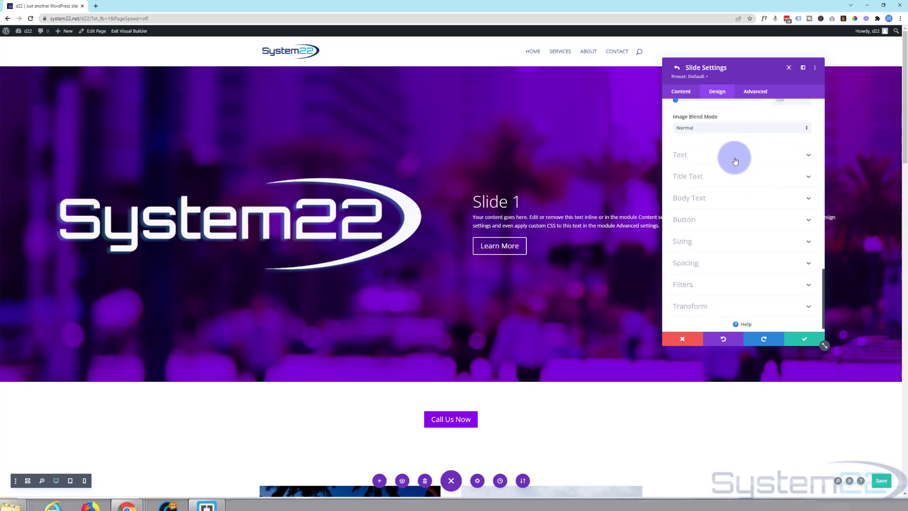
click(734, 154)
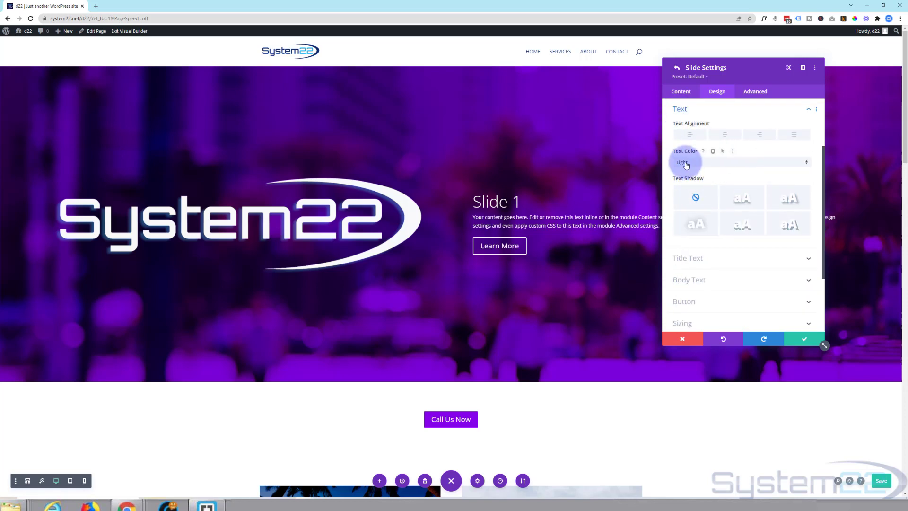
scroll(709, 226, down, 3)
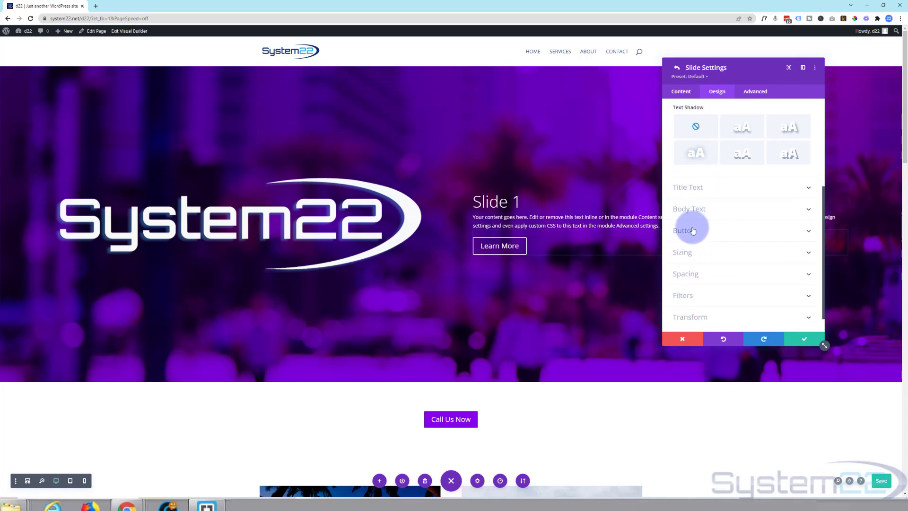
- Keep the title font at Default and make the slide title all uppercase
click(732, 190)
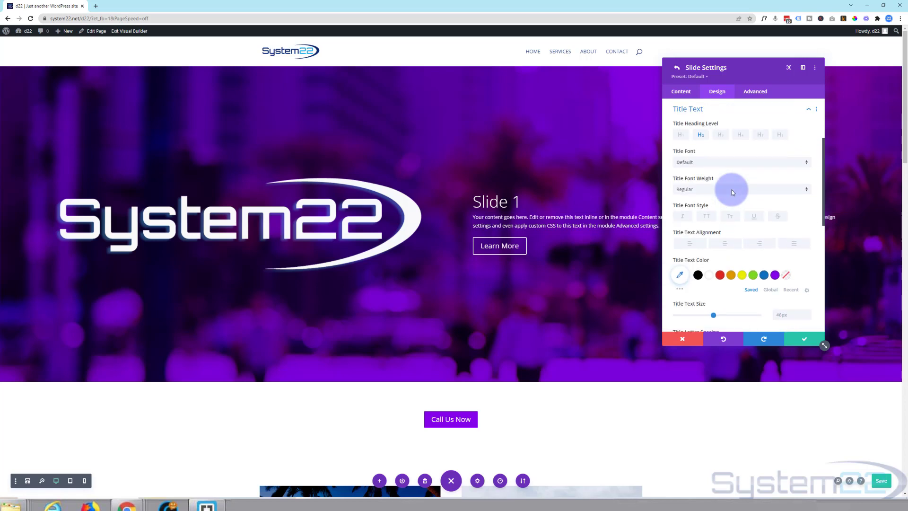
click(708, 165)
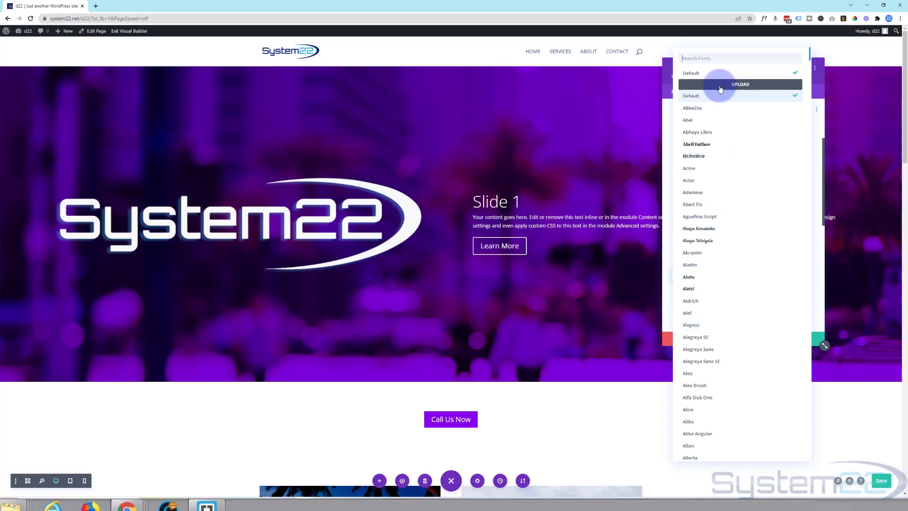
click(703, 75)
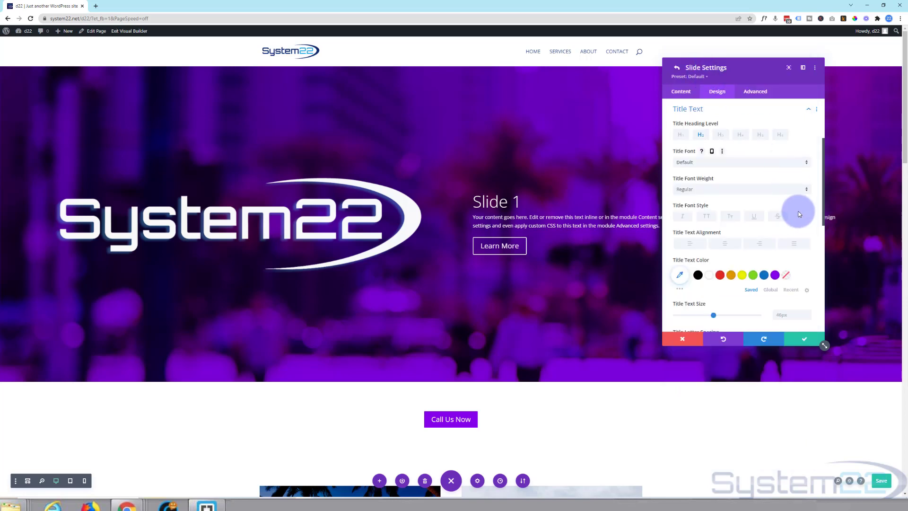
click(707, 216)
- Enlarge the title text to 68px and set its font weight to Semi Bold
scroll(738, 219, down, 3)
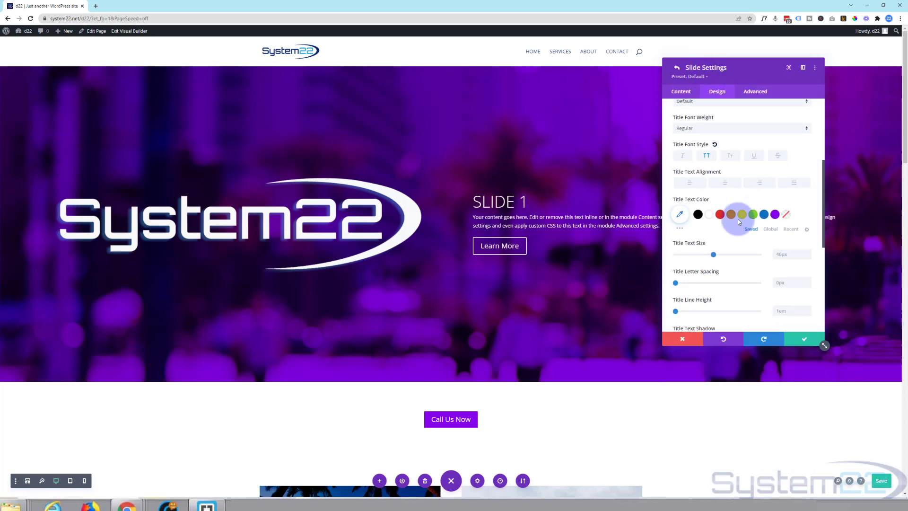
drag(715, 212, 732, 210)
scroll(717, 145, up, 3)
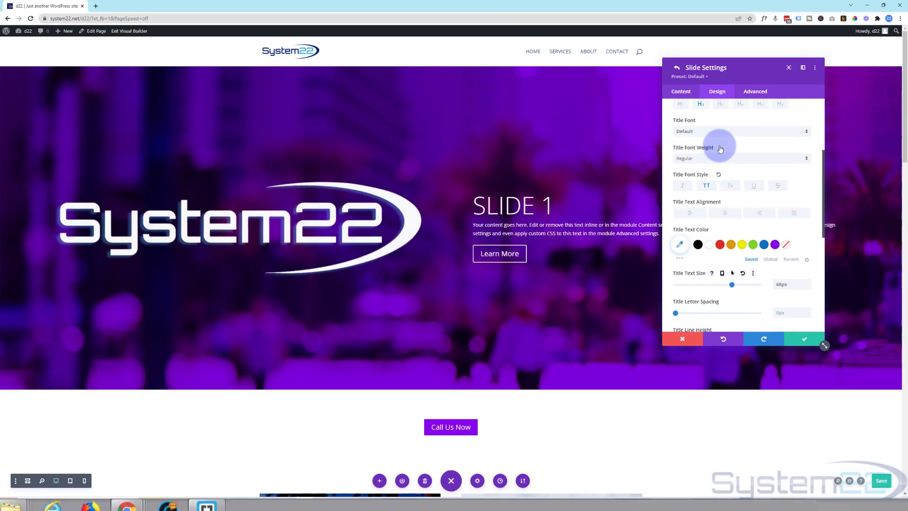
scroll(719, 147, up, 1)
click(709, 188)
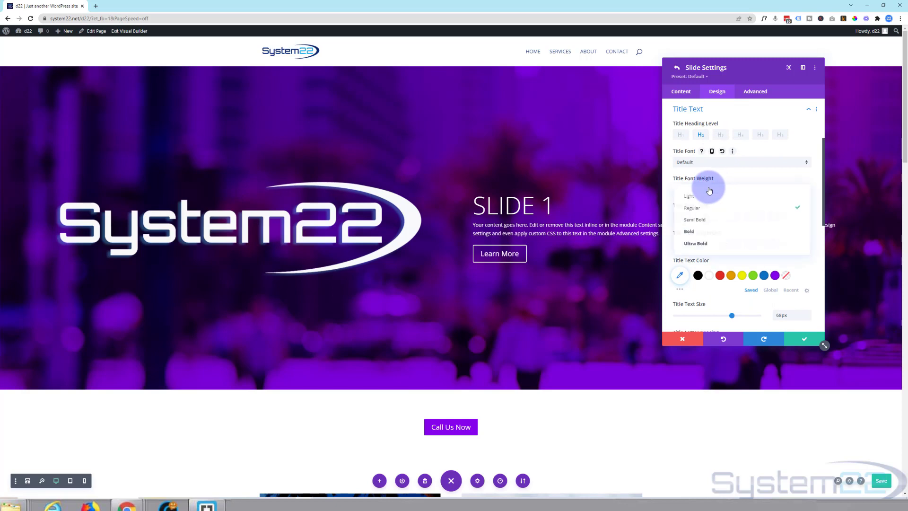
click(699, 220)
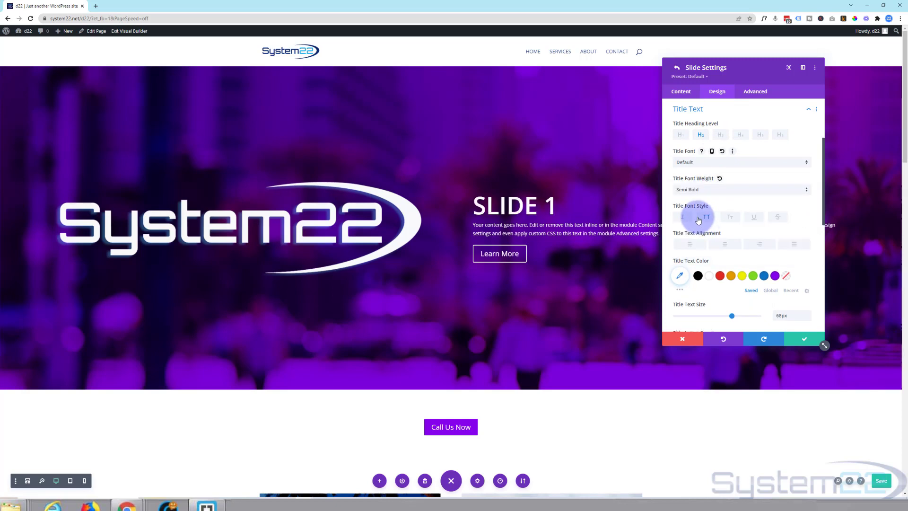
scroll(751, 195, down, 5)
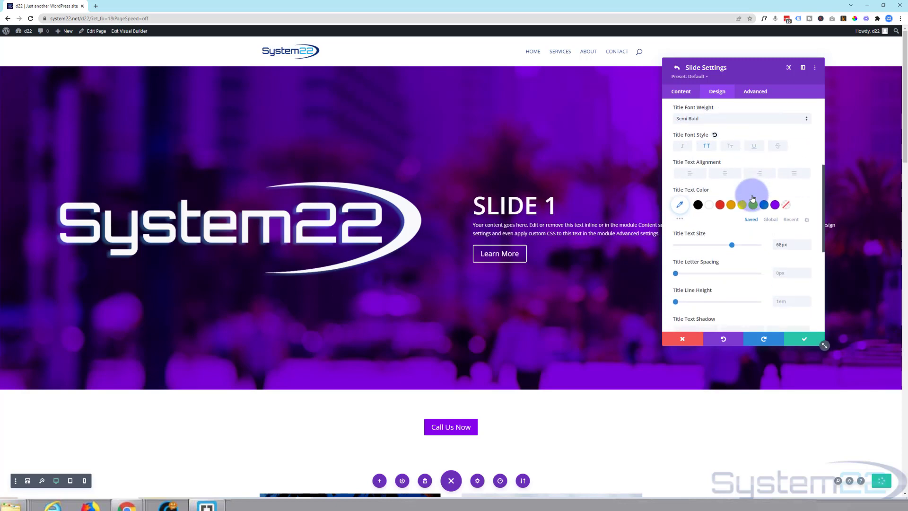
scroll(752, 195, down, 2)
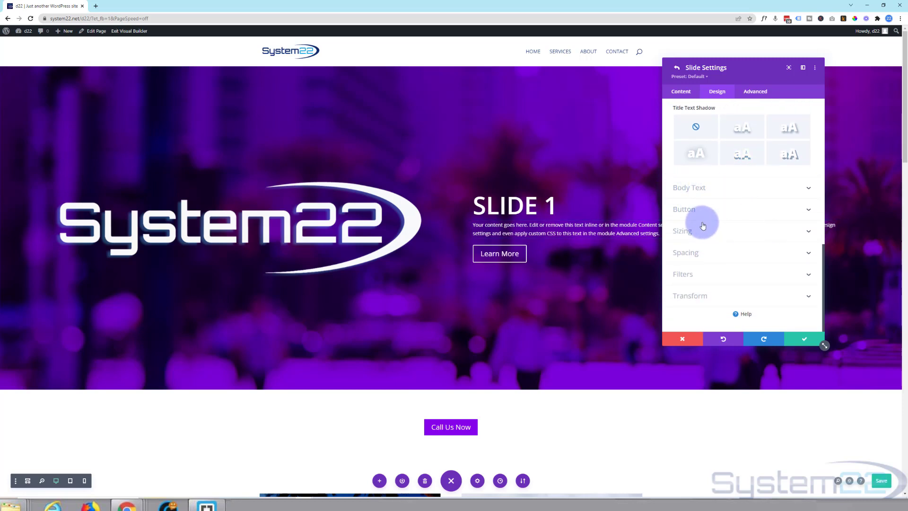
- Enable custom styles for Slide 1's Learn More button and give it a blue background
click(714, 210)
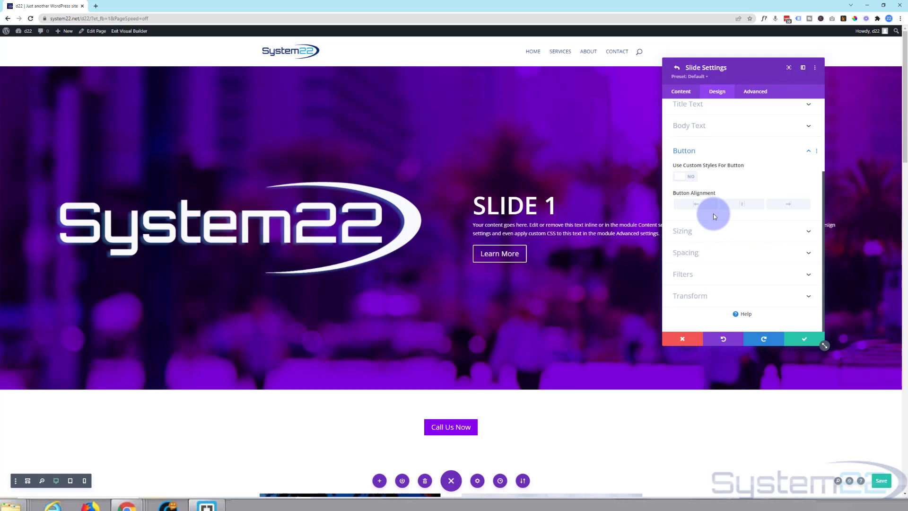
click(692, 178)
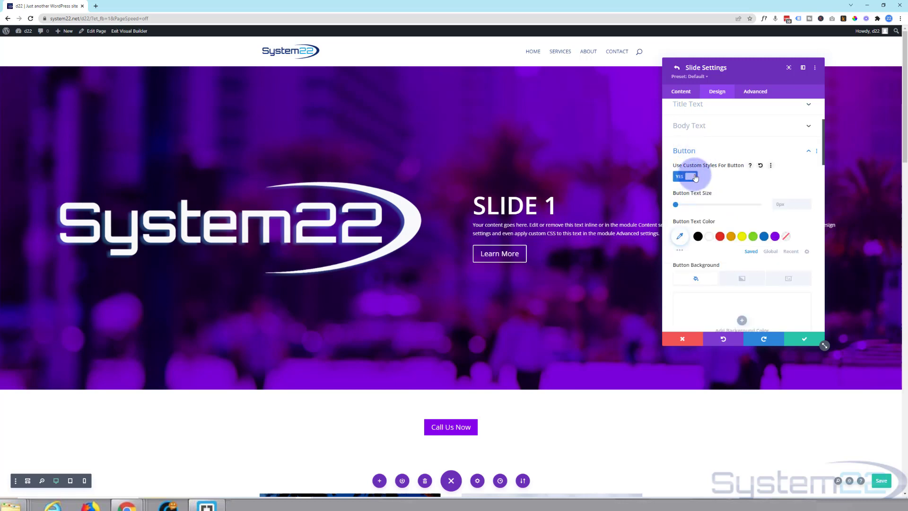
scroll(743, 176, down, 2)
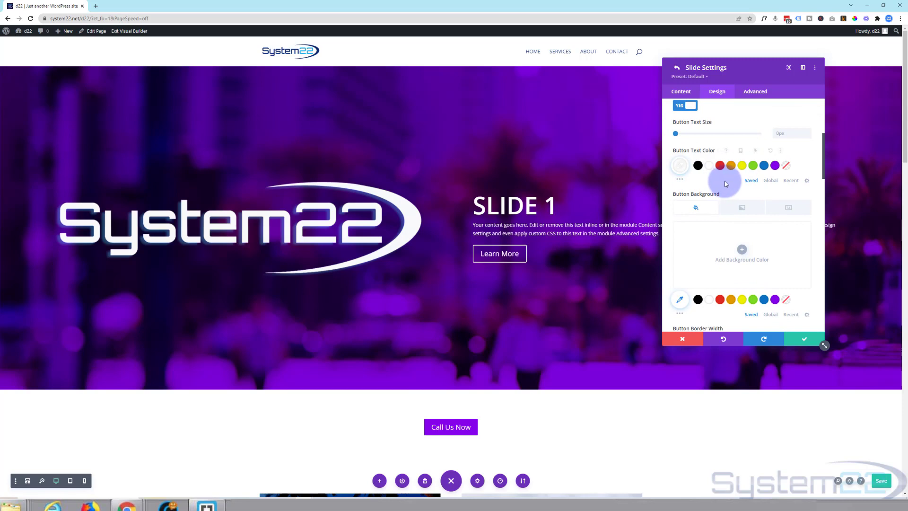
scroll(725, 180, down, 2)
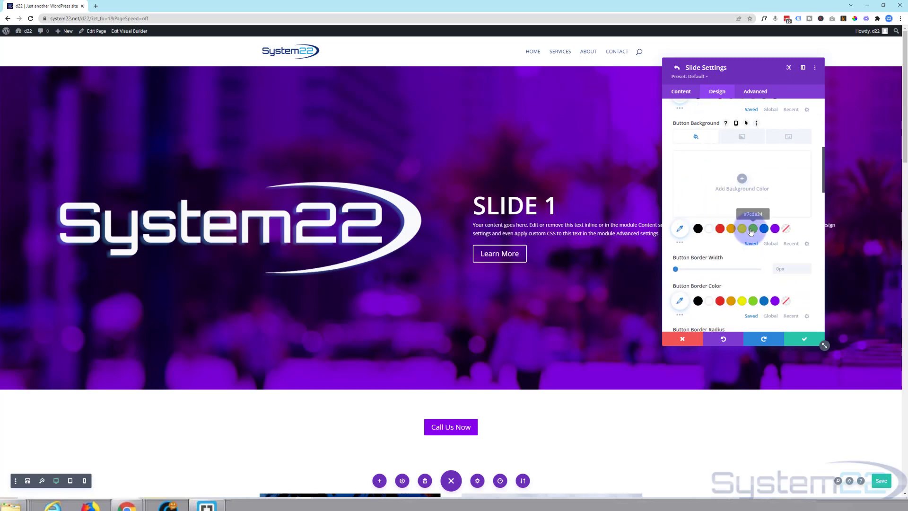
click(764, 229)
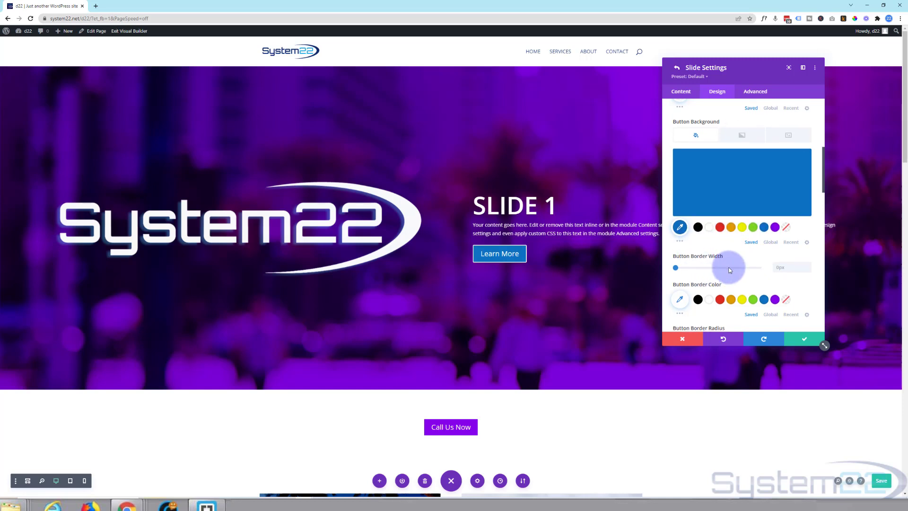
- Try an 8px button border width, then set it back to 0px
scroll(686, 255, down, 1)
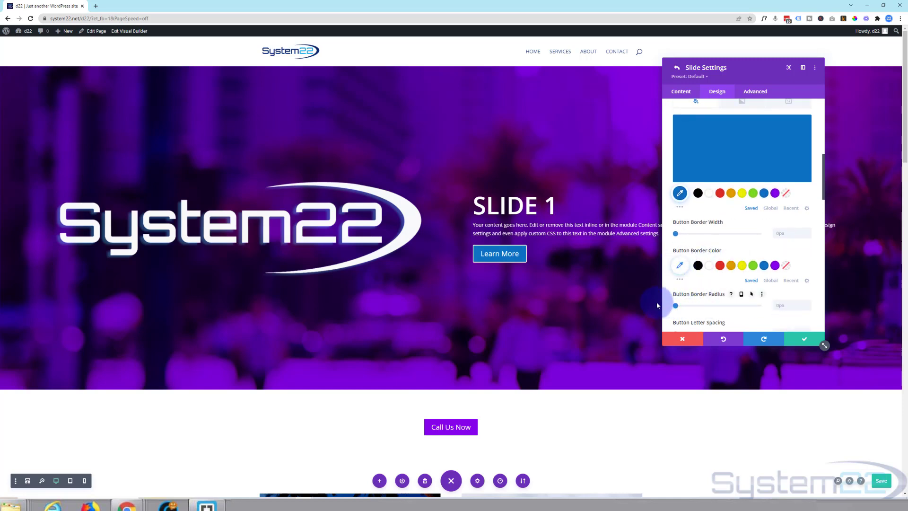
click(682, 234)
click(669, 236)
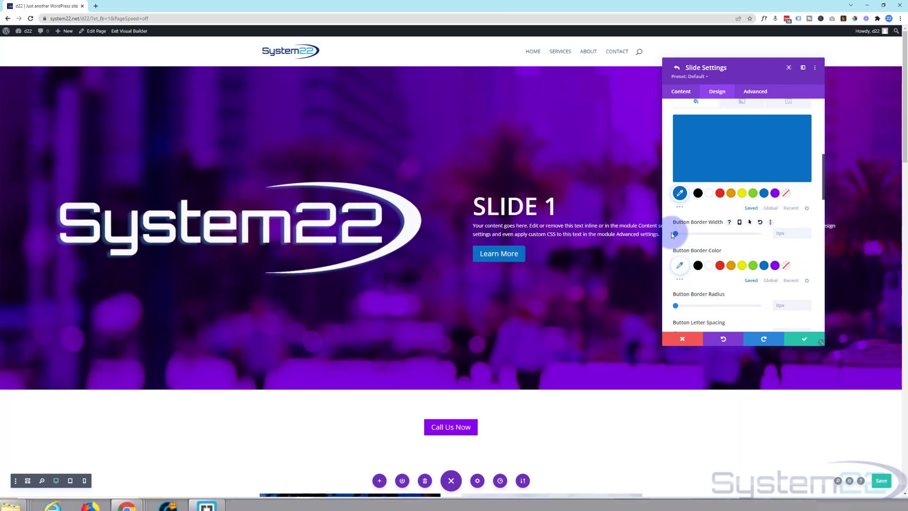
scroll(705, 245, up, 2)
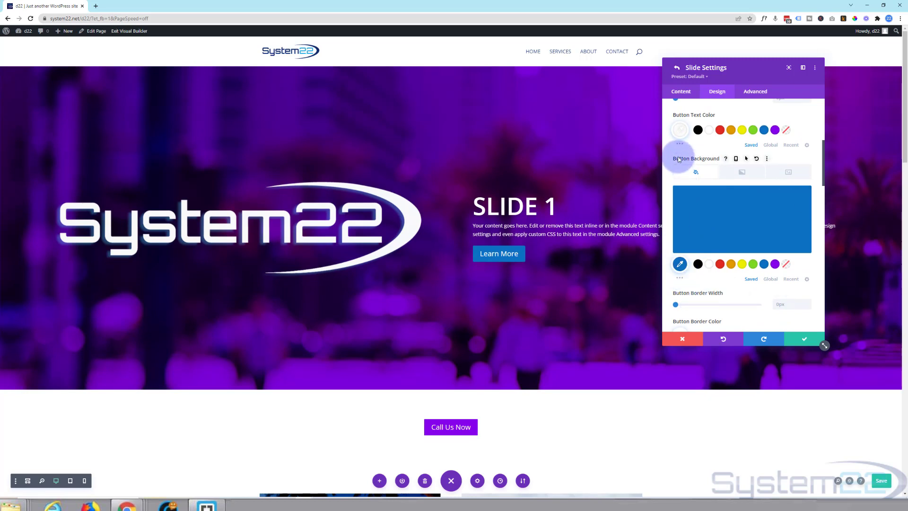
- Give the Learn More button a red hover background, keep blue as normal, and save Slide 1's settings
click(747, 158)
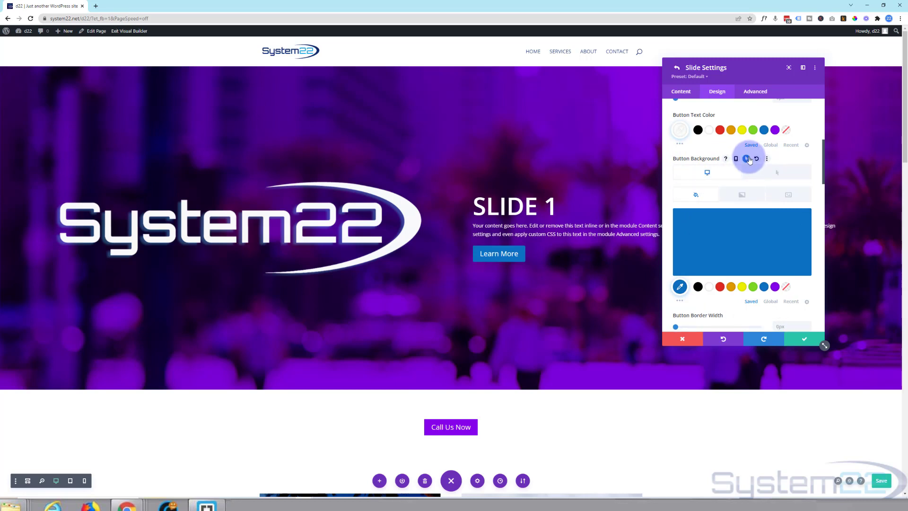
click(790, 174)
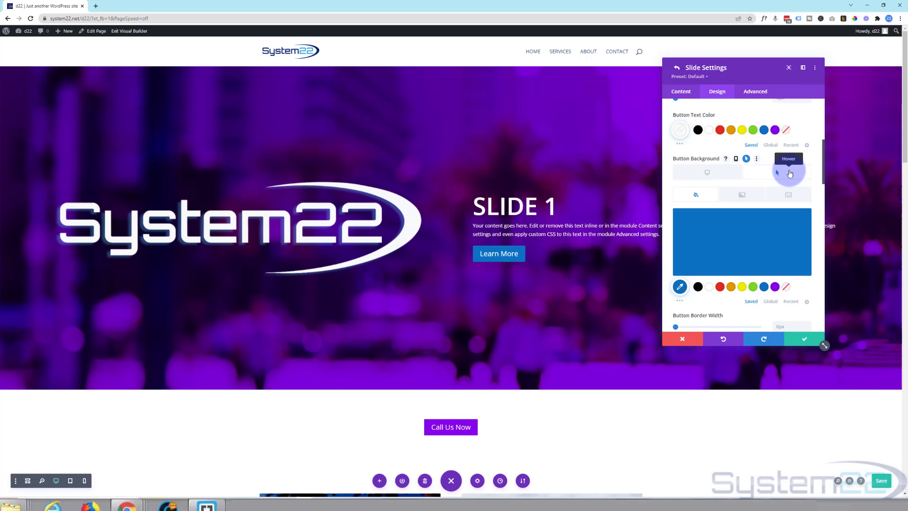
click(775, 287)
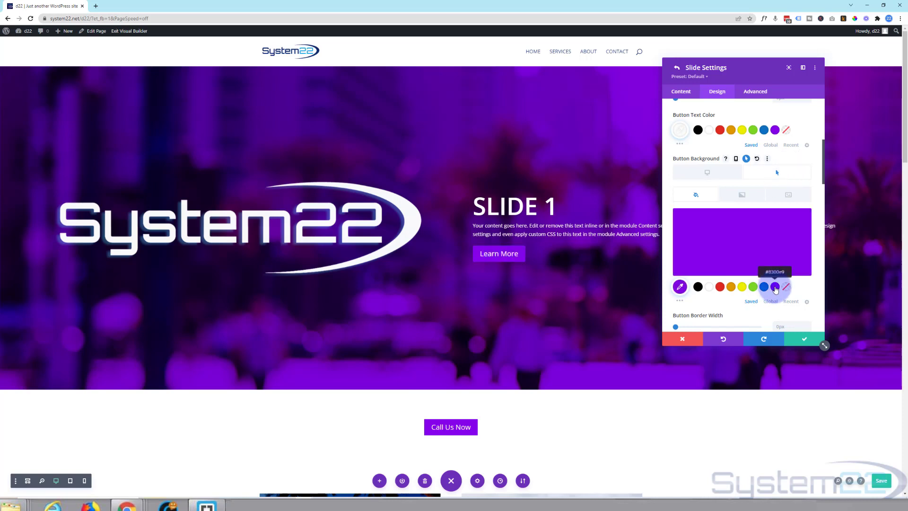
click(721, 287)
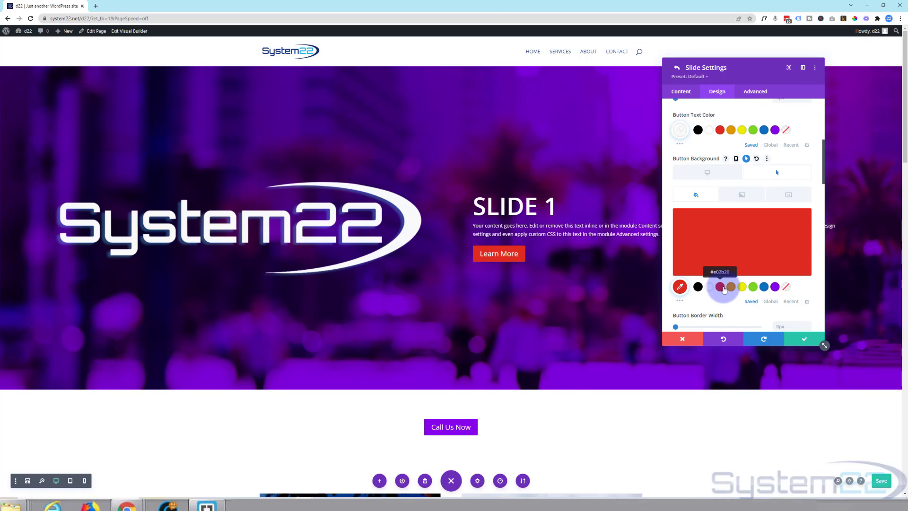
click(714, 179)
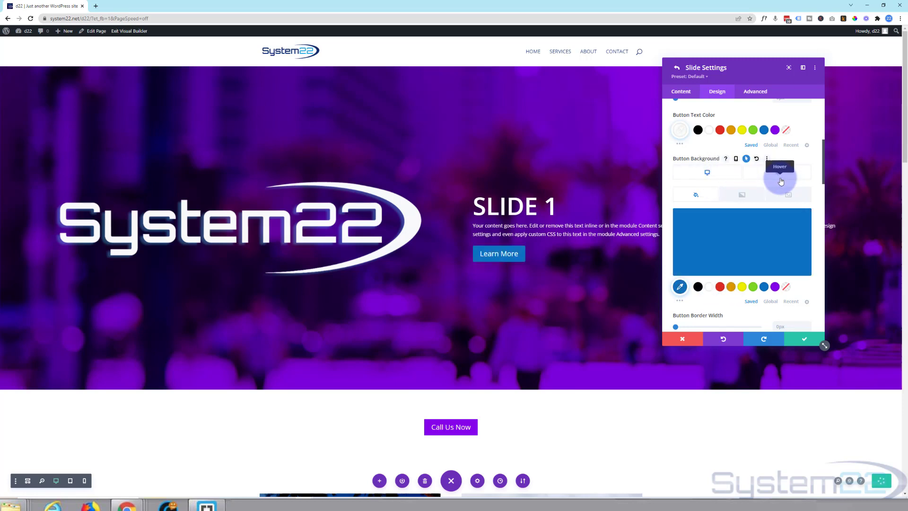
click(804, 340)
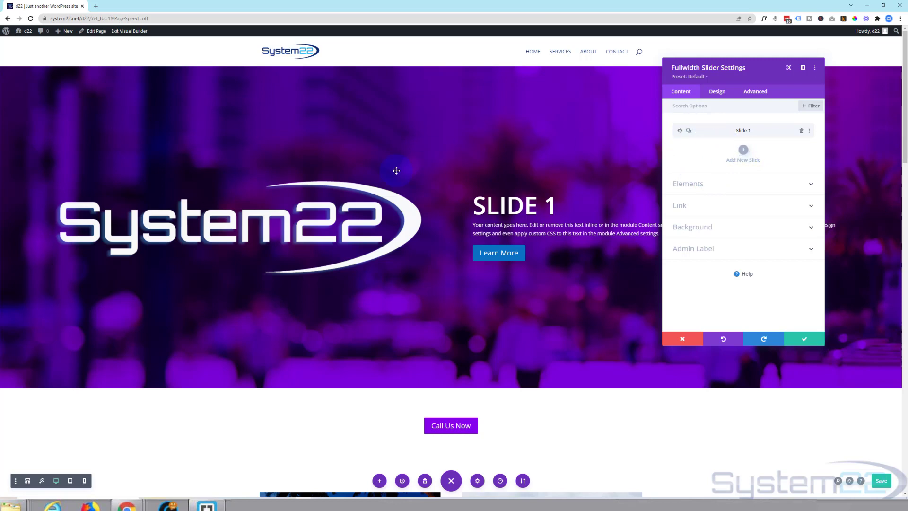
- Reduce Slide 1's content width to about 60% under Design > Sizing
click(681, 132)
click(718, 93)
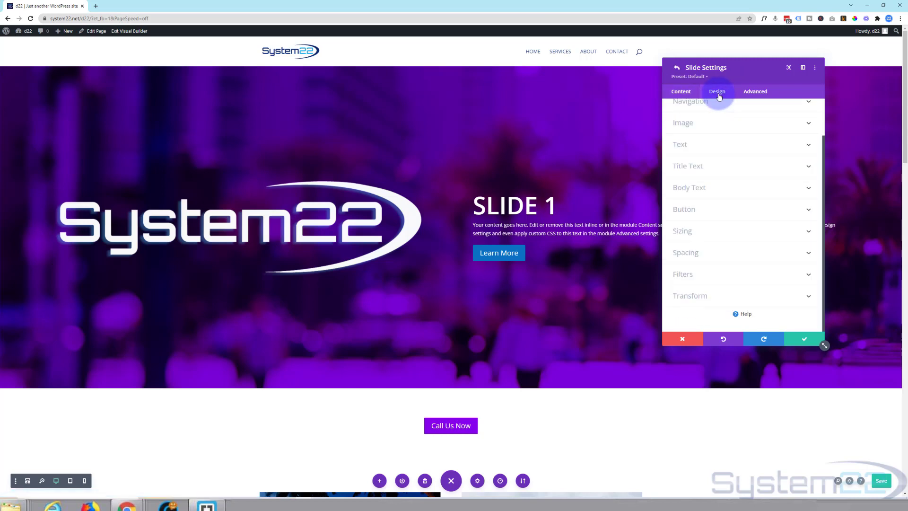
click(731, 230)
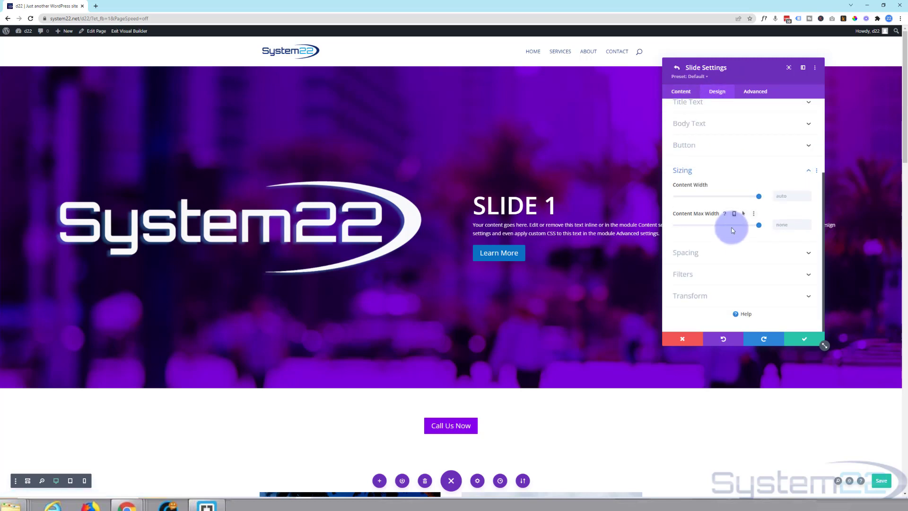
drag(748, 198, 714, 199)
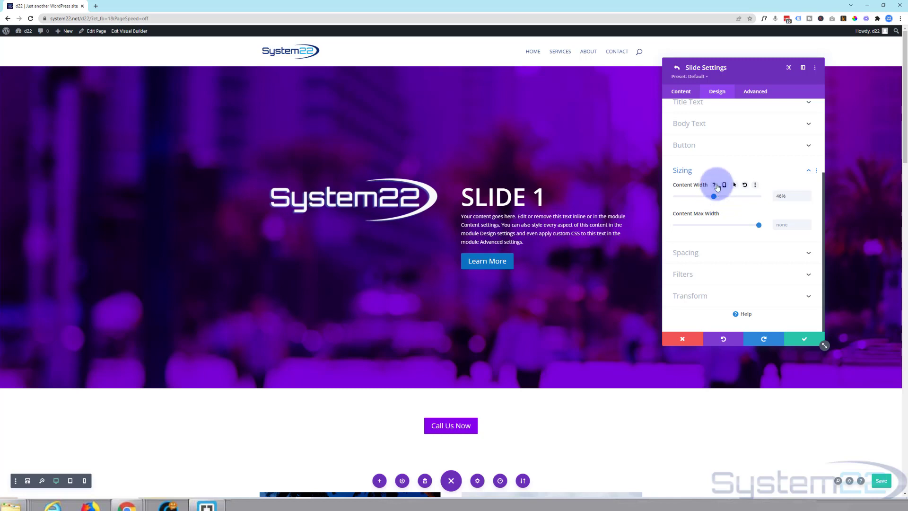
- Duplicate Slide 1 and retitle the copy 'Slide 2'
click(805, 336)
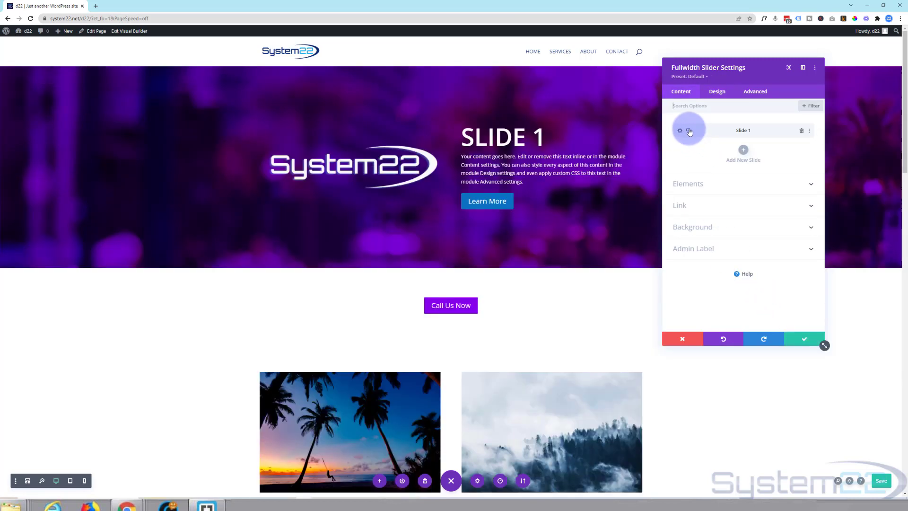
click(689, 131)
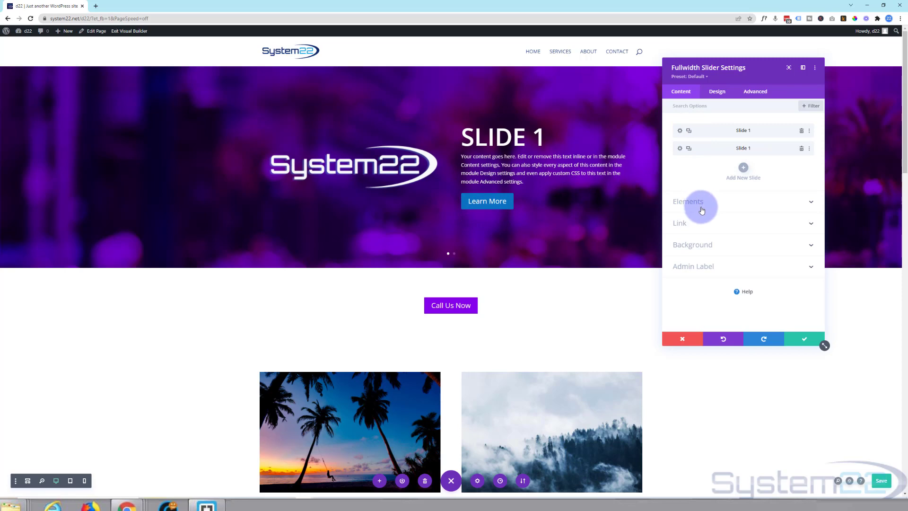
click(680, 149)
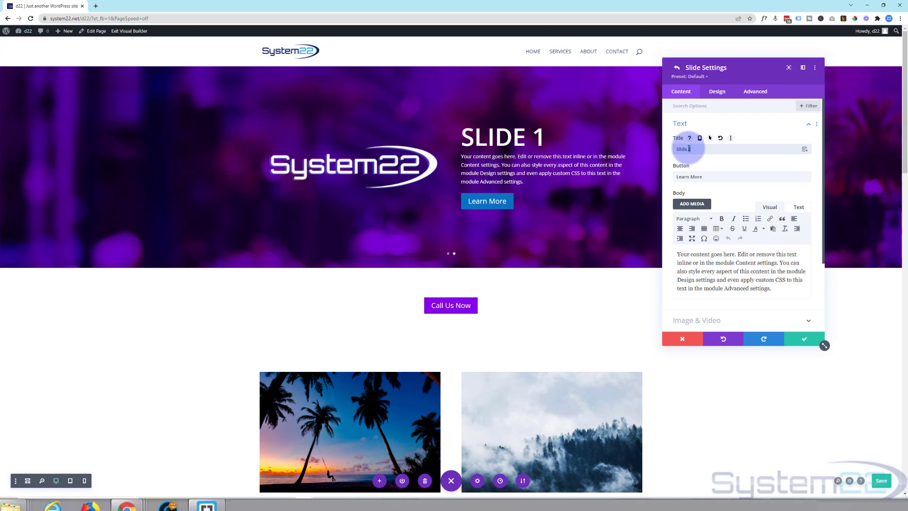
double_click(689, 149)
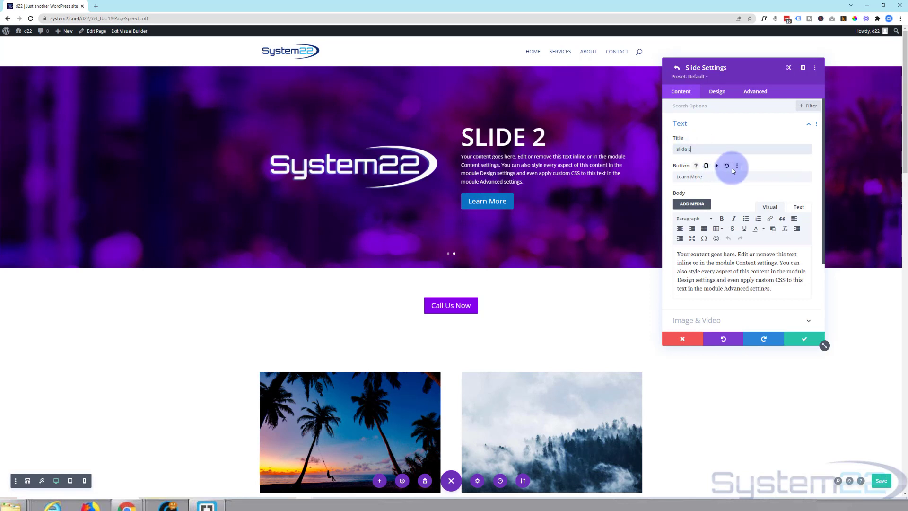
- Remove the System22 logo image from Slide 2 under Image & Video
scroll(733, 168, down, 2)
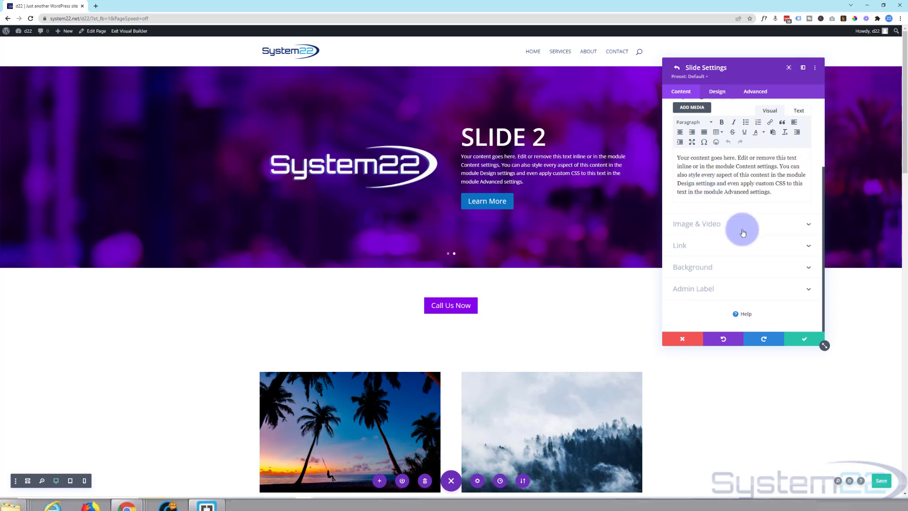
click(743, 230)
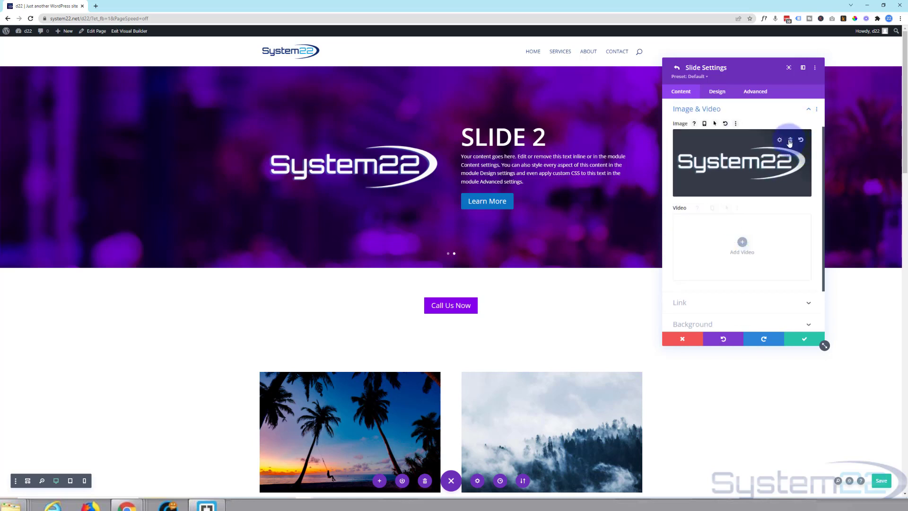
click(790, 142)
scroll(730, 161, down, 1)
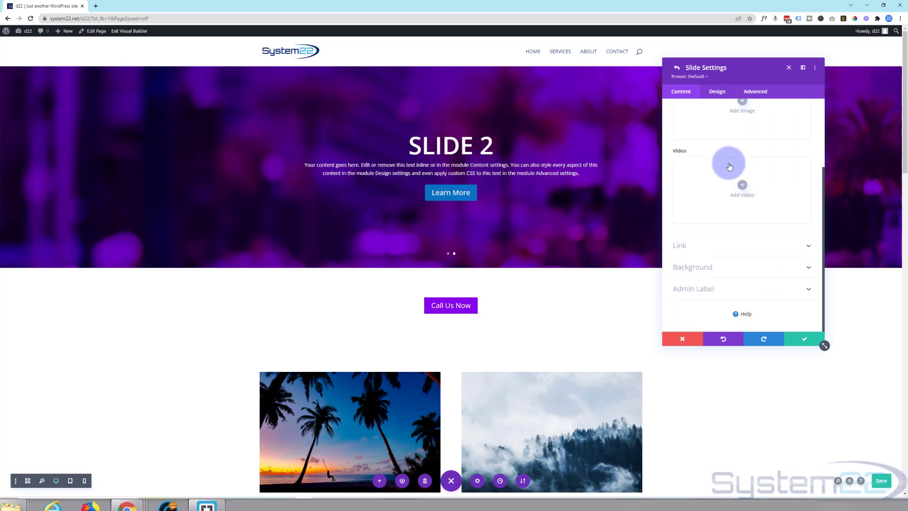
- Replace Slide 2's purple background colour with the n5 mountain photo from the Media Library
click(726, 271)
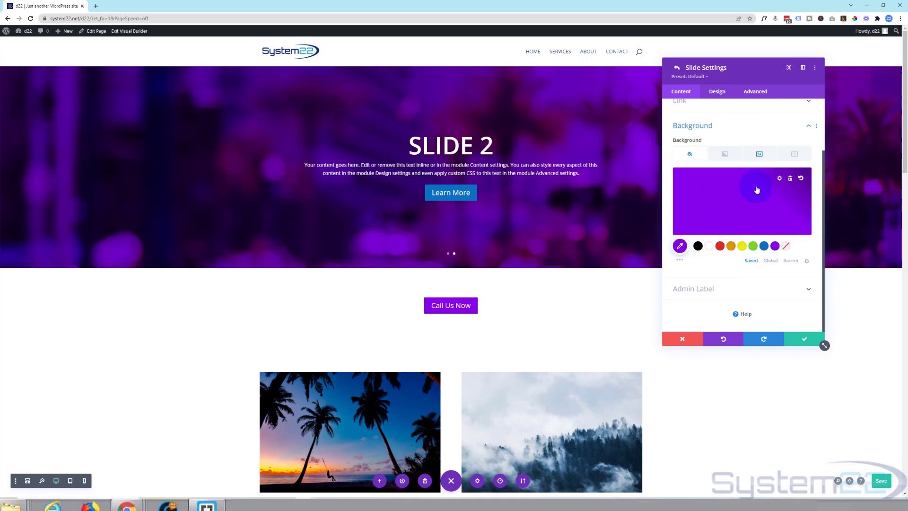
click(790, 180)
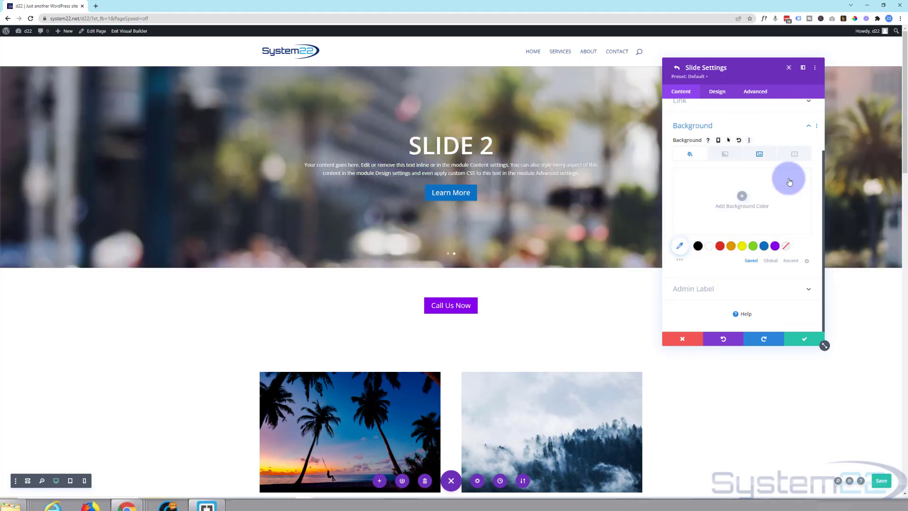
click(759, 154)
click(758, 209)
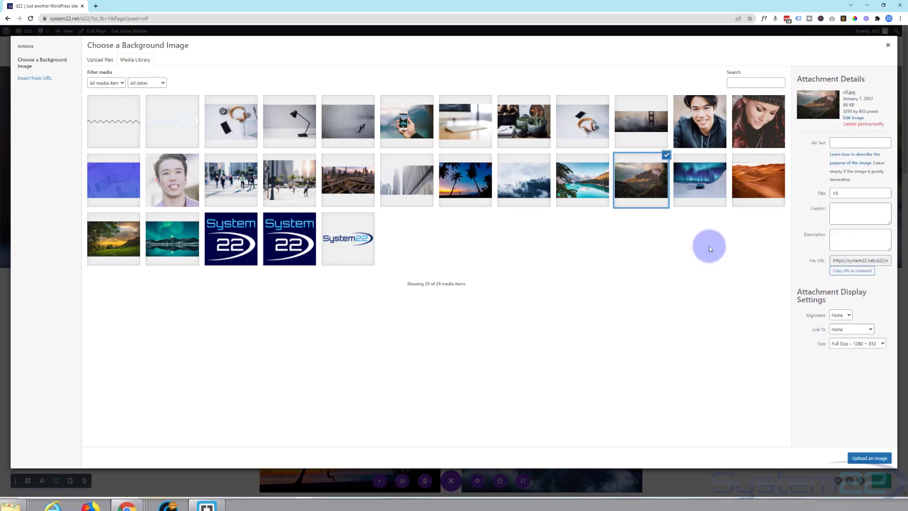
click(863, 458)
click(756, 227)
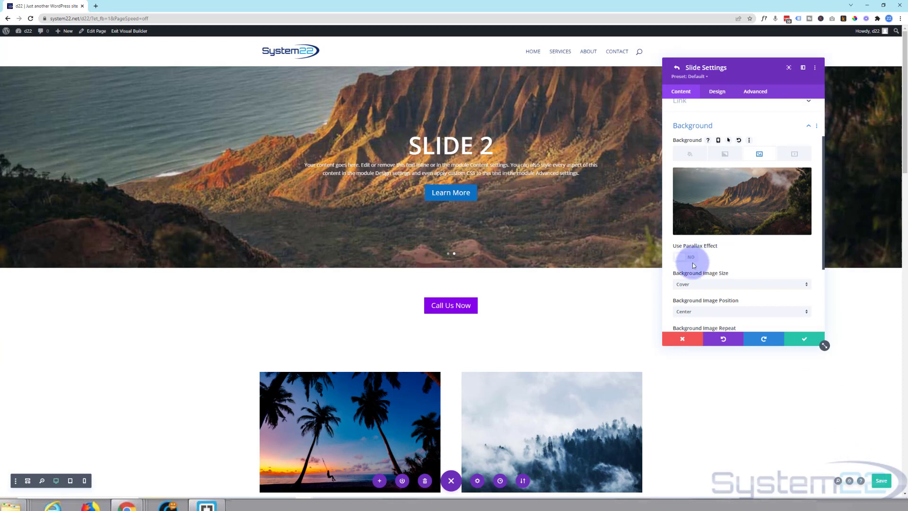
scroll(694, 264, down, 2)
scroll(693, 267, down, 1)
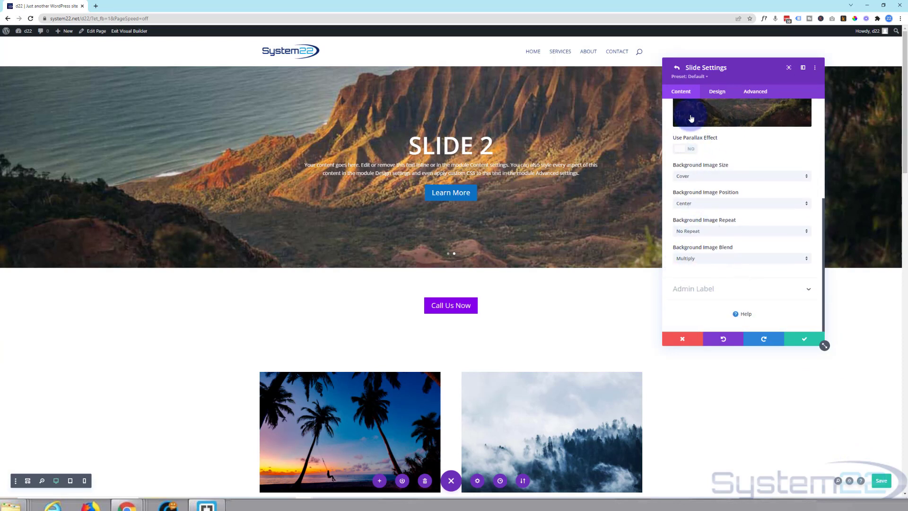
click(716, 95)
scroll(736, 165, up, 2)
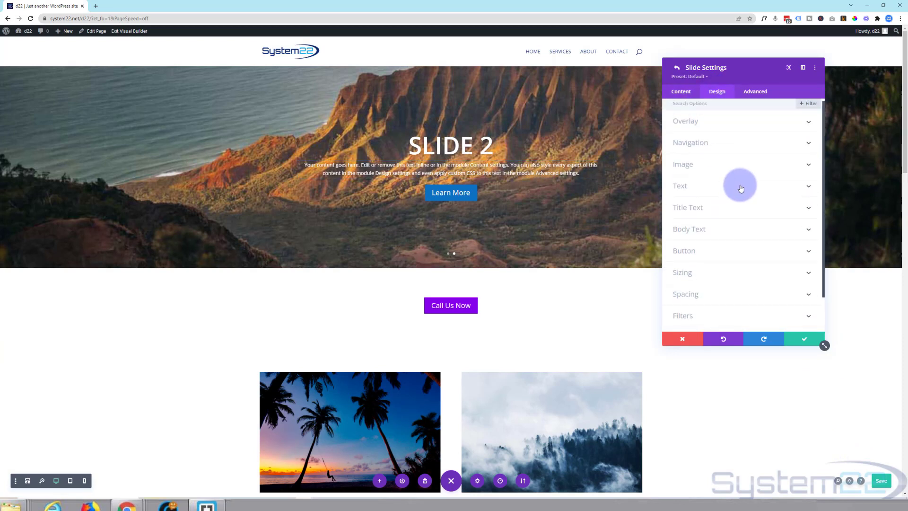
- Turn on Slide 2's background overlay and a black text overlay
click(732, 126)
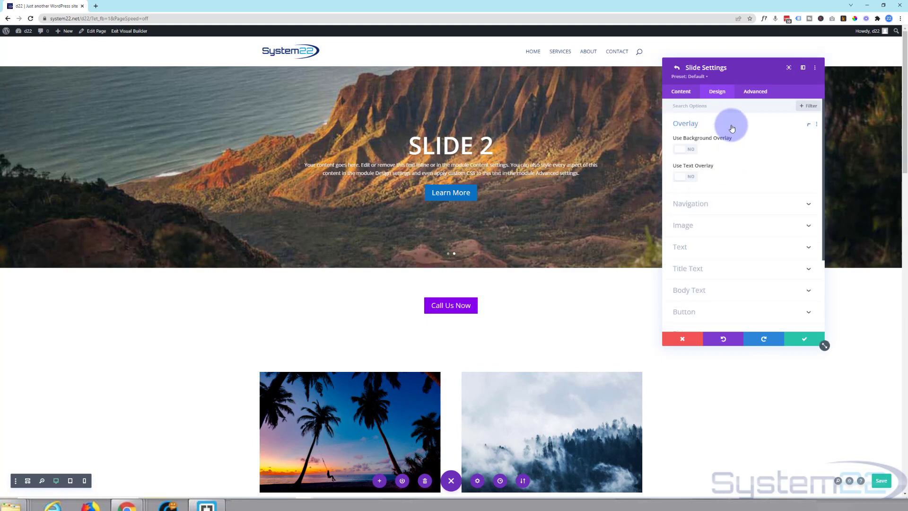
click(691, 150)
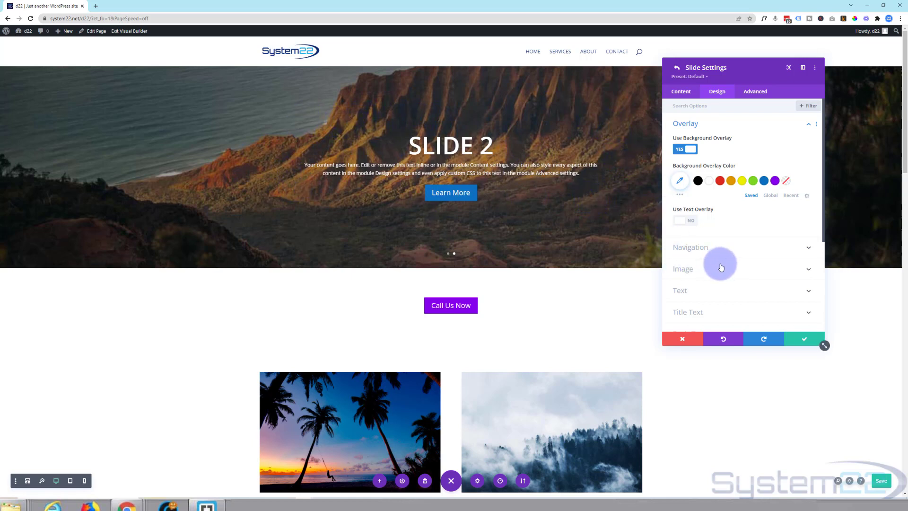
click(692, 222)
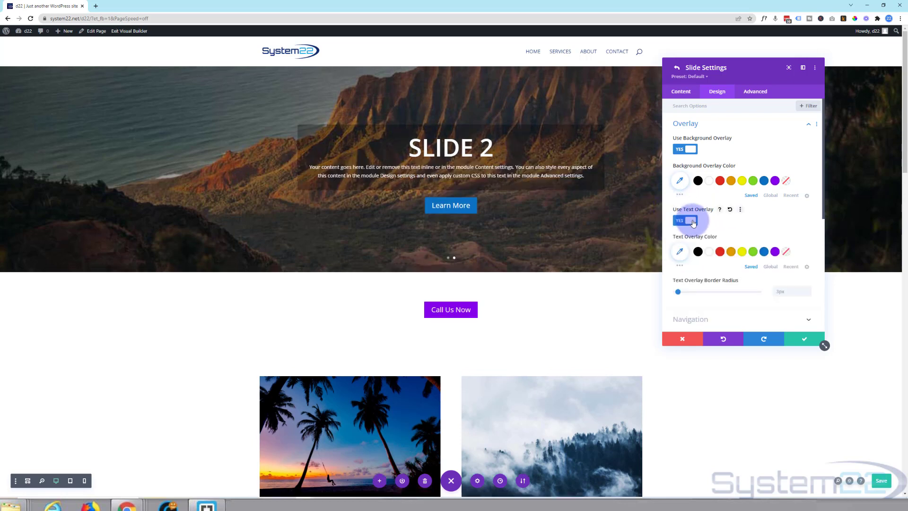
click(698, 252)
- Lower the black text overlay's opacity to 0.5, giving rgba(0,0,0,0.5)
click(681, 251)
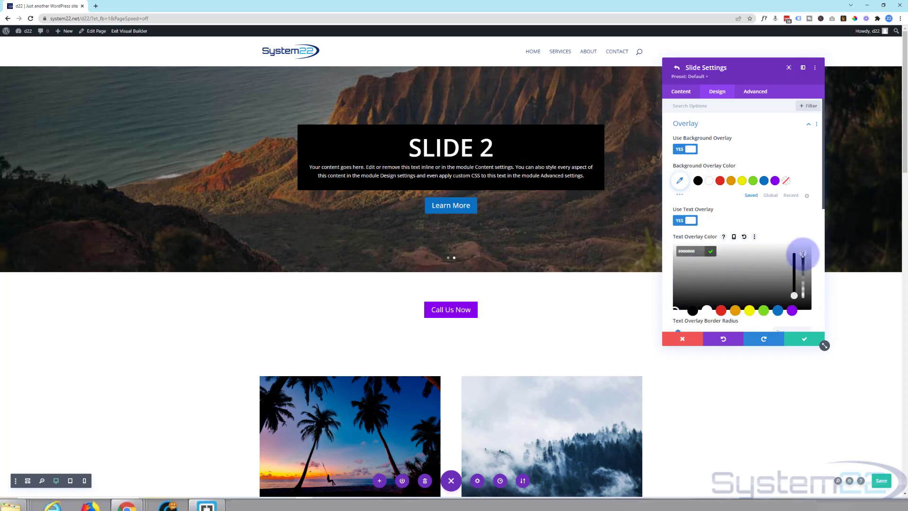
drag(803, 254, 803, 282)
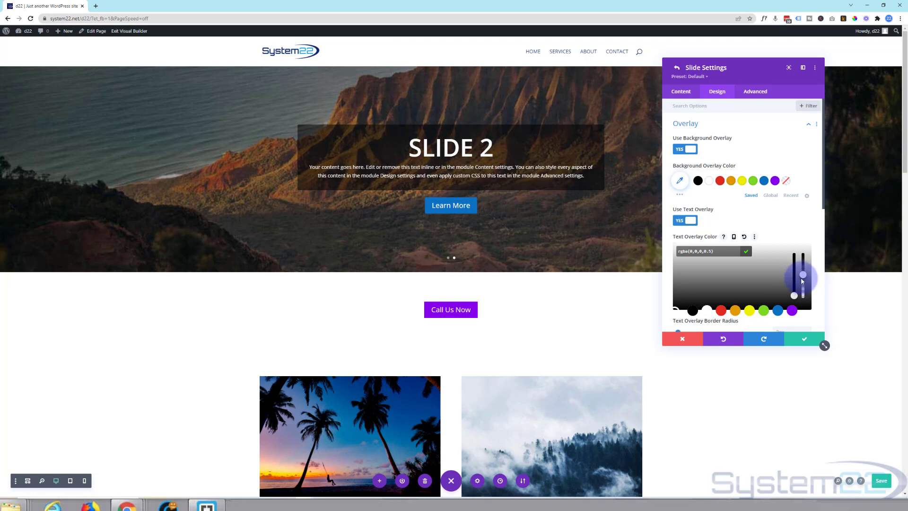
drag(802, 281, 802, 279)
click(753, 247)
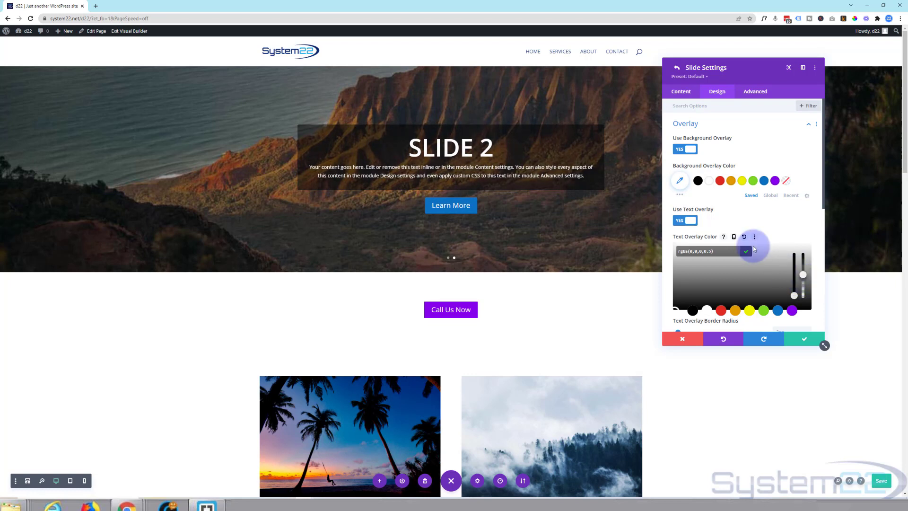
scroll(753, 246, down, 2)
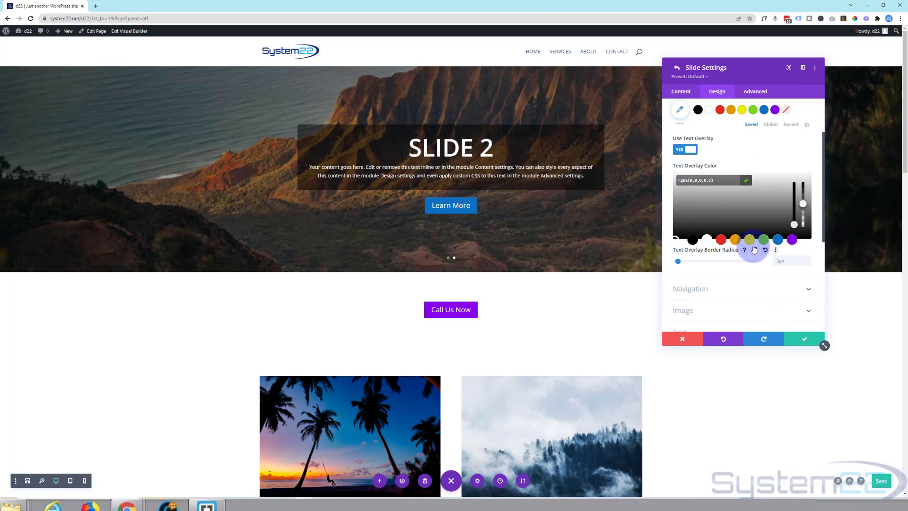
scroll(754, 249, down, 4)
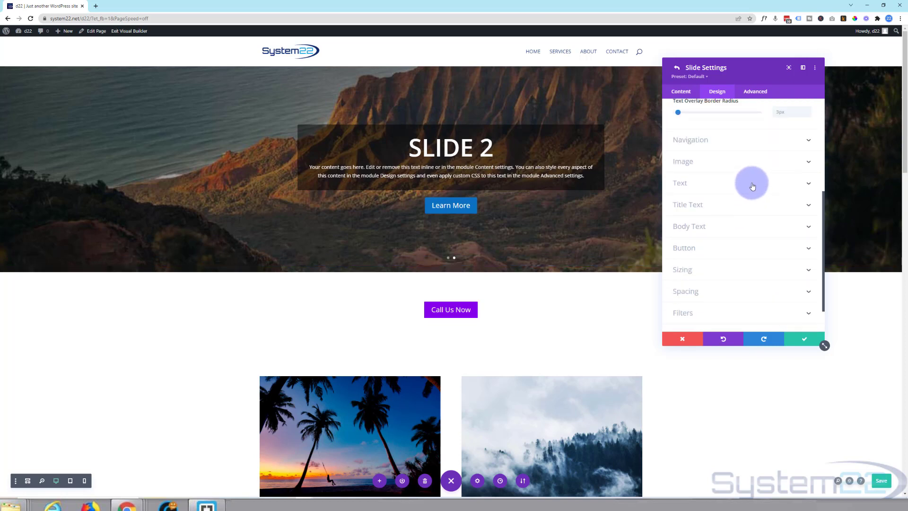
scroll(741, 215, up, 5)
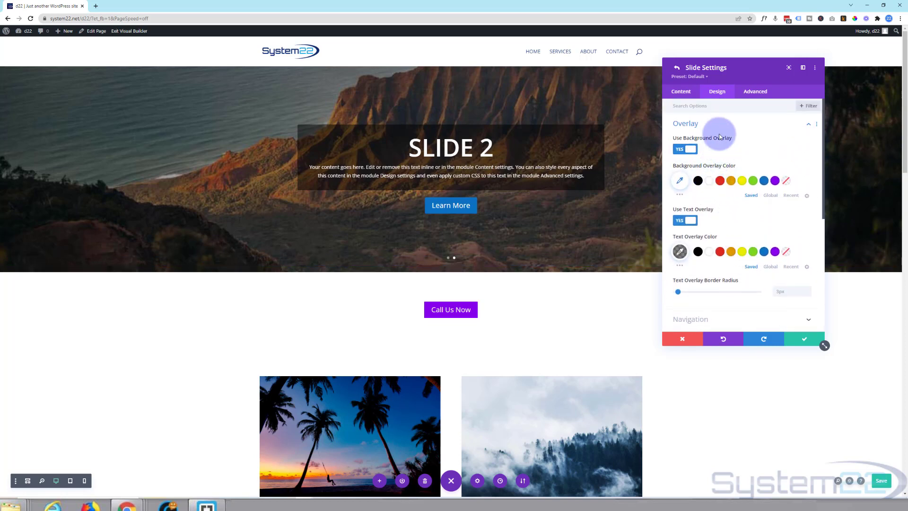
scroll(717, 223, down, 4)
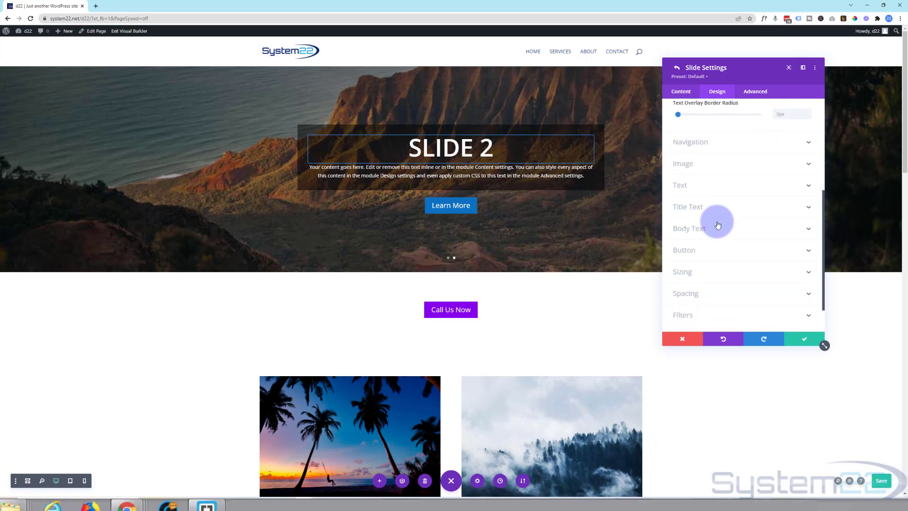
scroll(717, 225, down, 1)
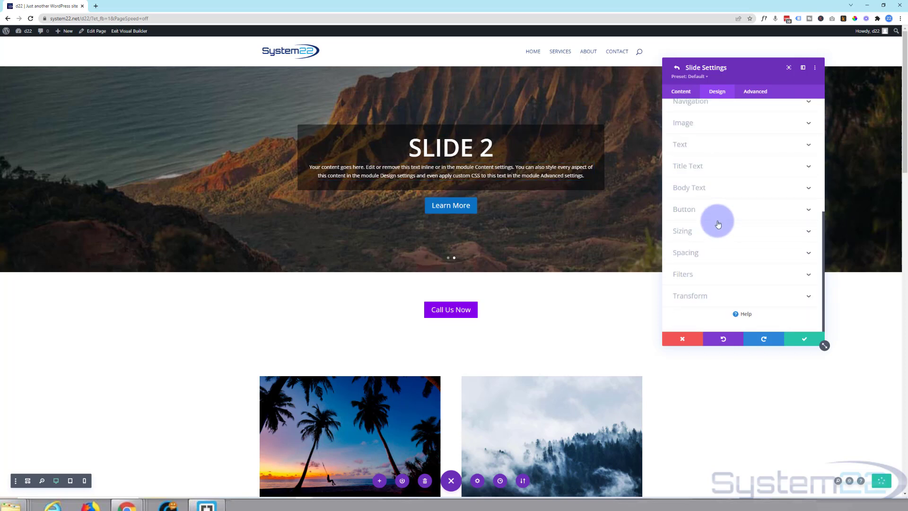
- Save Slide 2, then set the slider's height to 780px under Design > Sizing
click(804, 340)
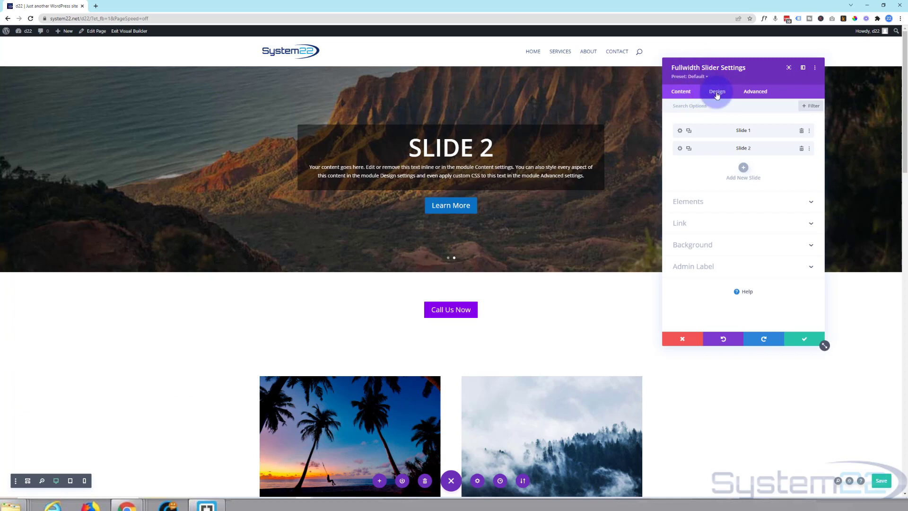
click(718, 92)
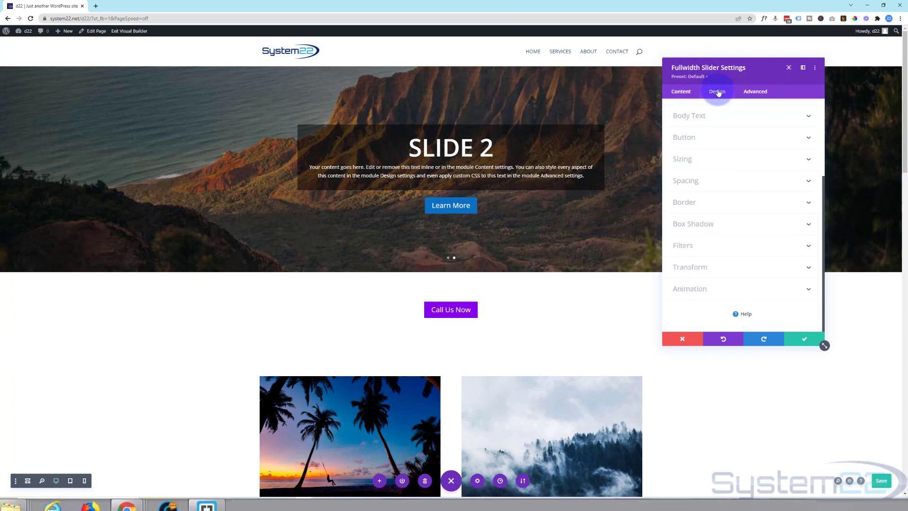
click(742, 159)
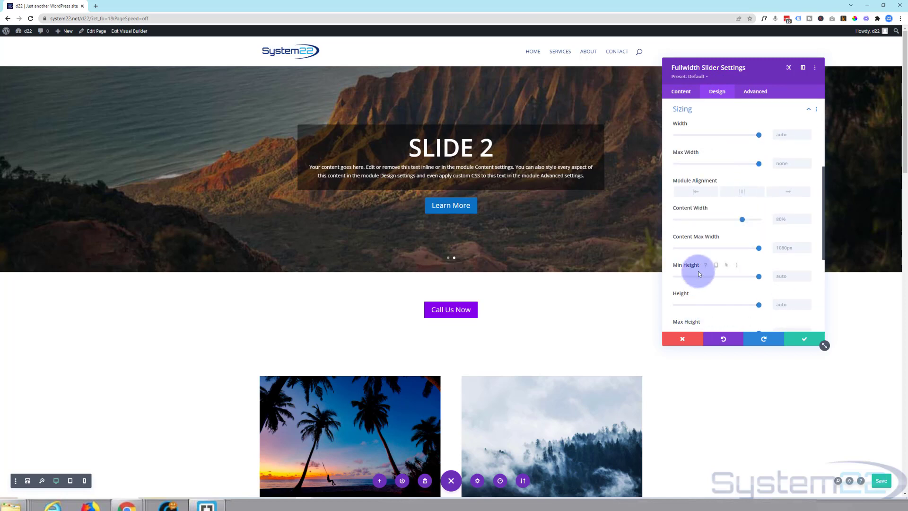
drag(759, 306, 739, 305)
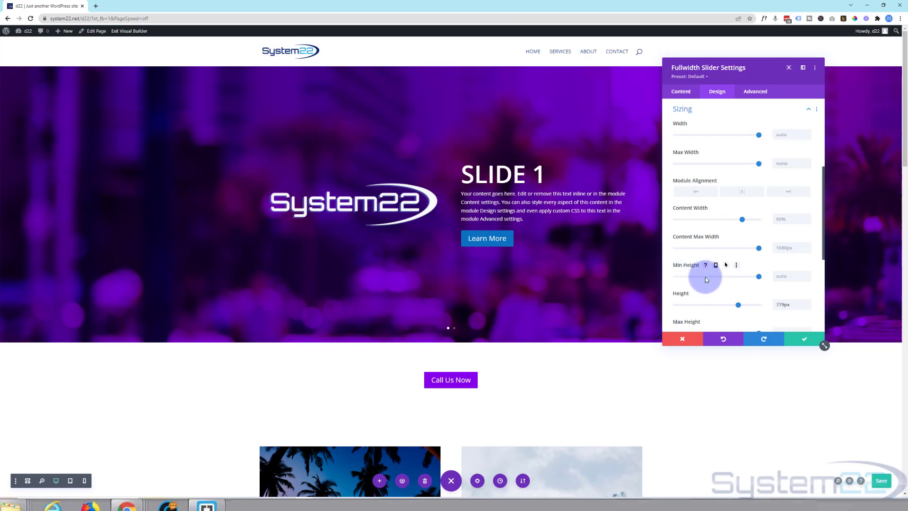
scroll(718, 279, down, 3)
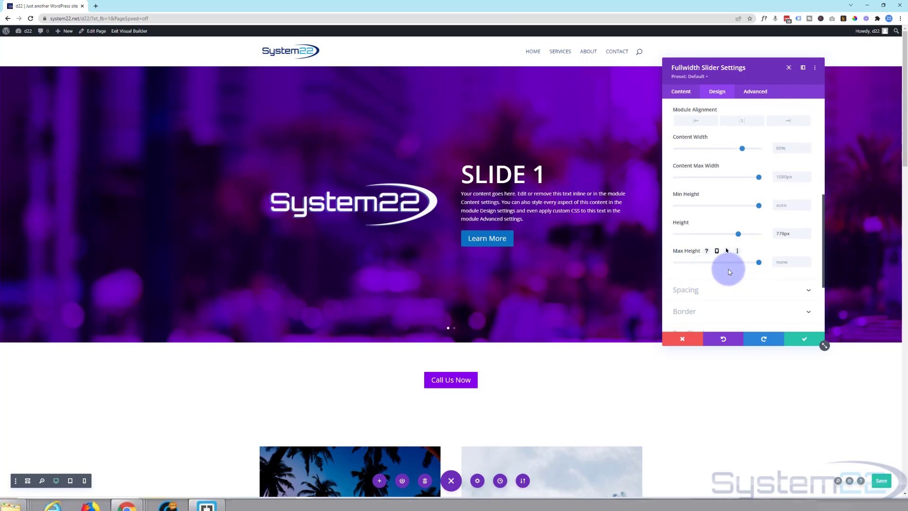
click(808, 233)
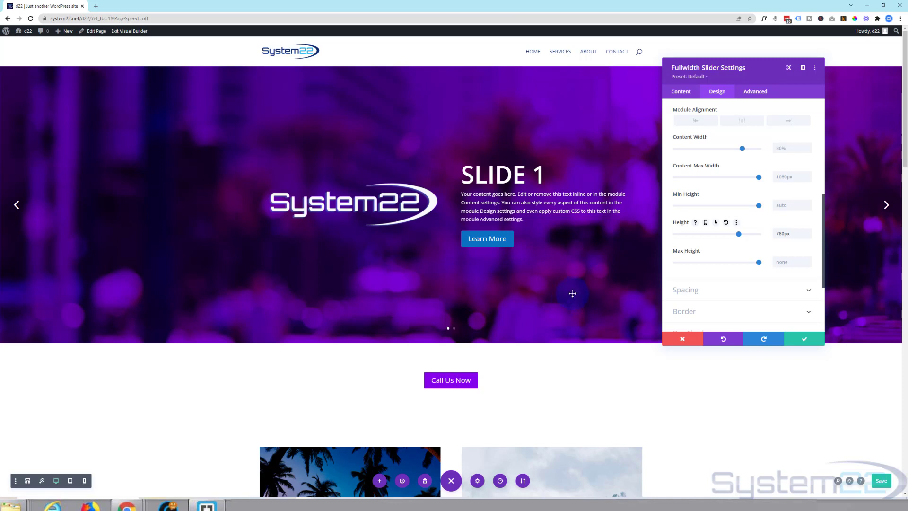
- Turn on the slider's Automatic Animation with a speed of 4000 ms
scroll(710, 173, up, 2)
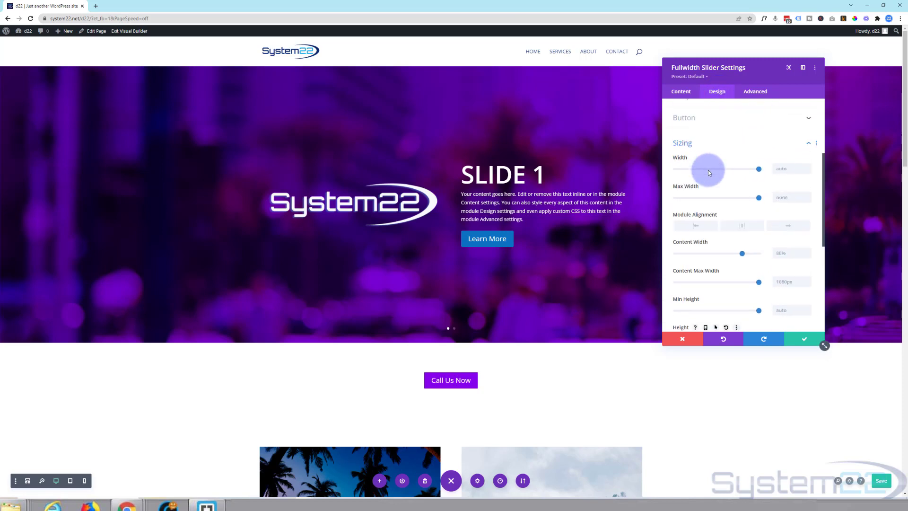
click(718, 144)
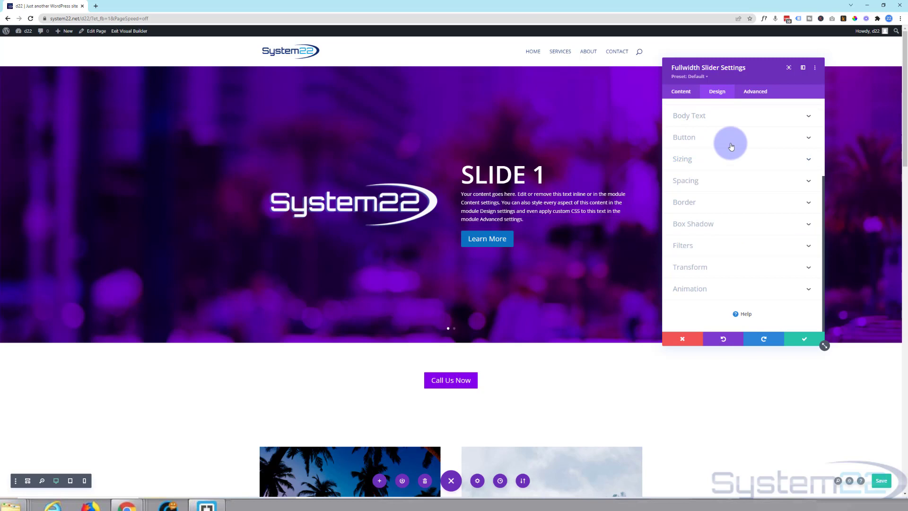
click(718, 289)
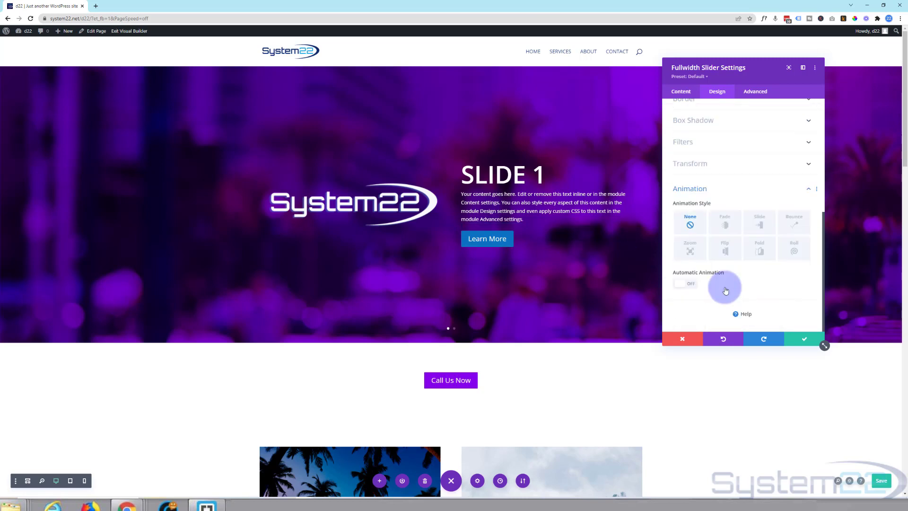
click(692, 285)
scroll(744, 270, down, 1)
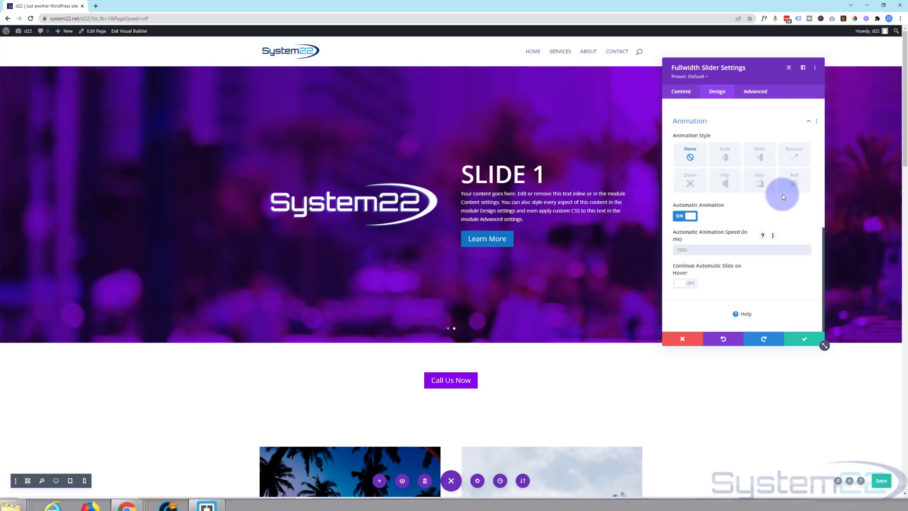
text(4000)
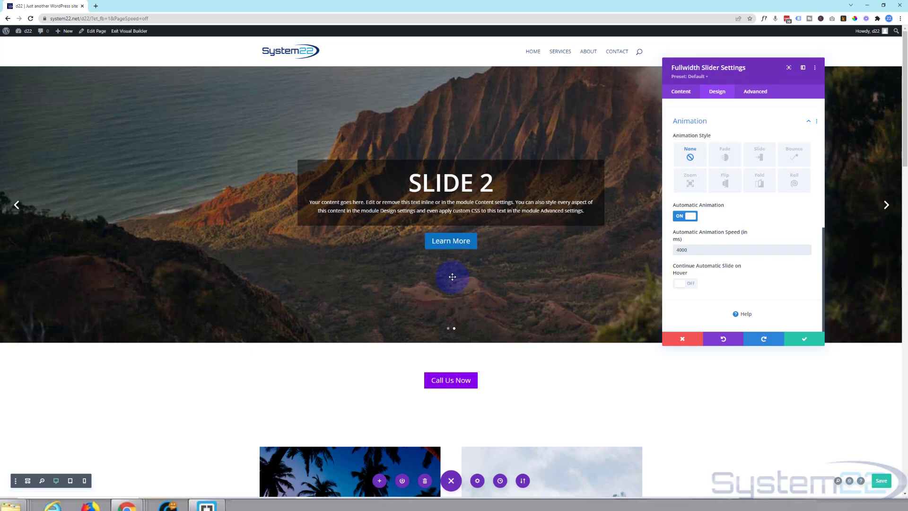
- Save the Fullwidth Slider settings, then collapse and reopen the page settings bar
click(812, 341)
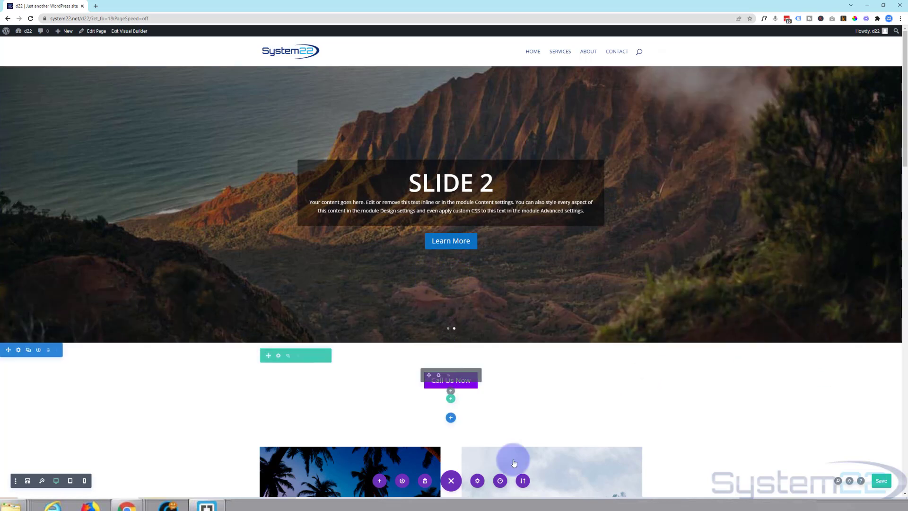
click(450, 482)
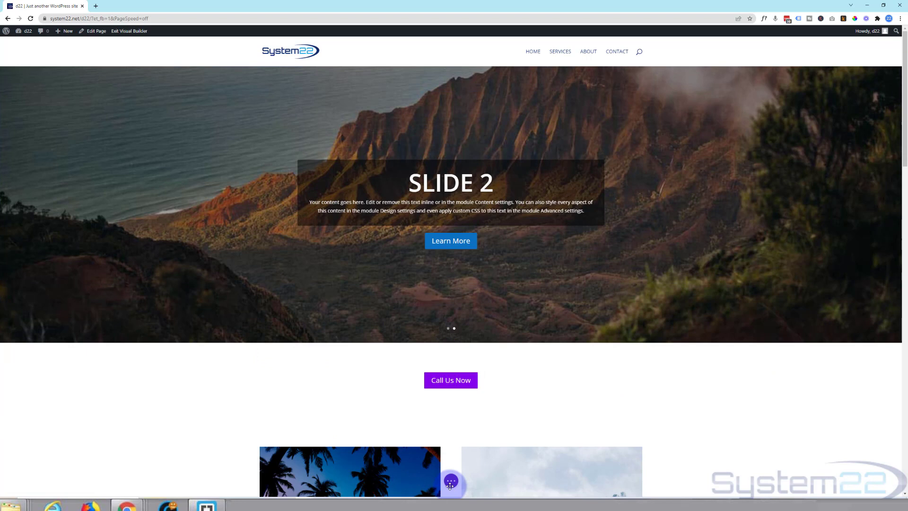
click(451, 482)
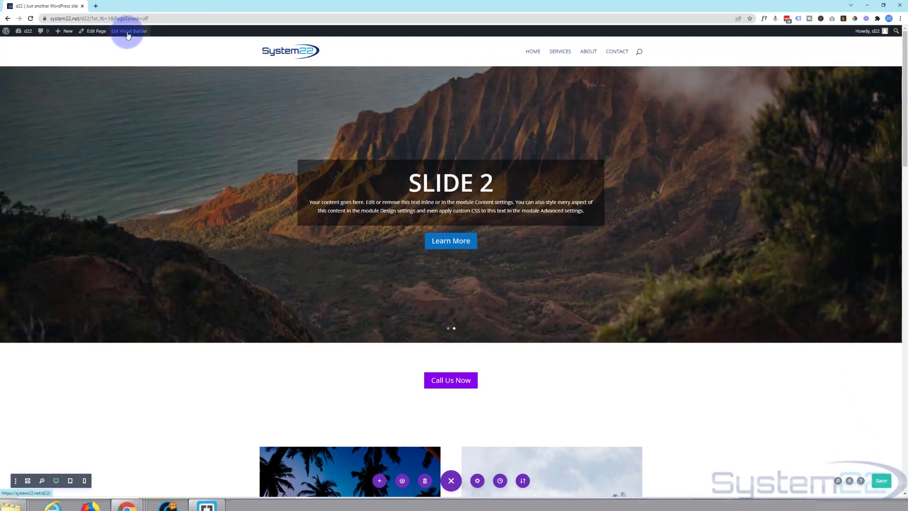
- Exit the Visual Builder to view the live homepage with its rotating slider
click(127, 32)
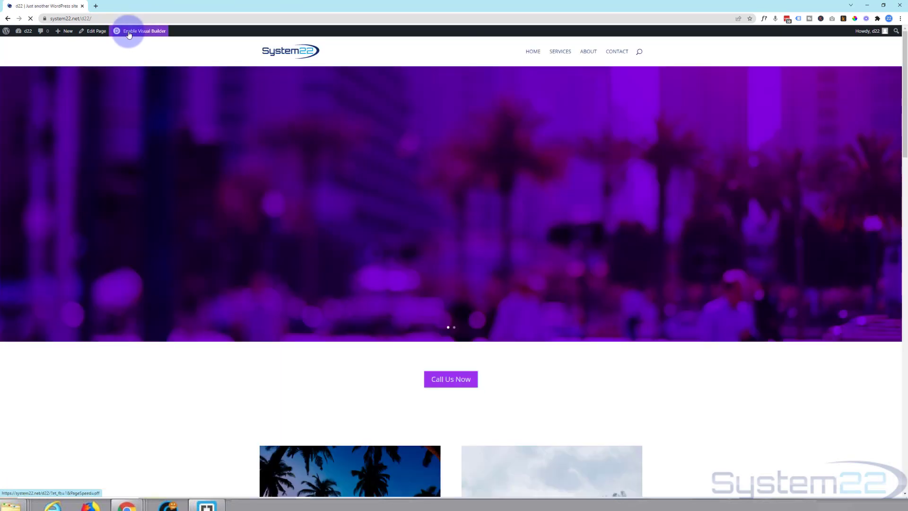